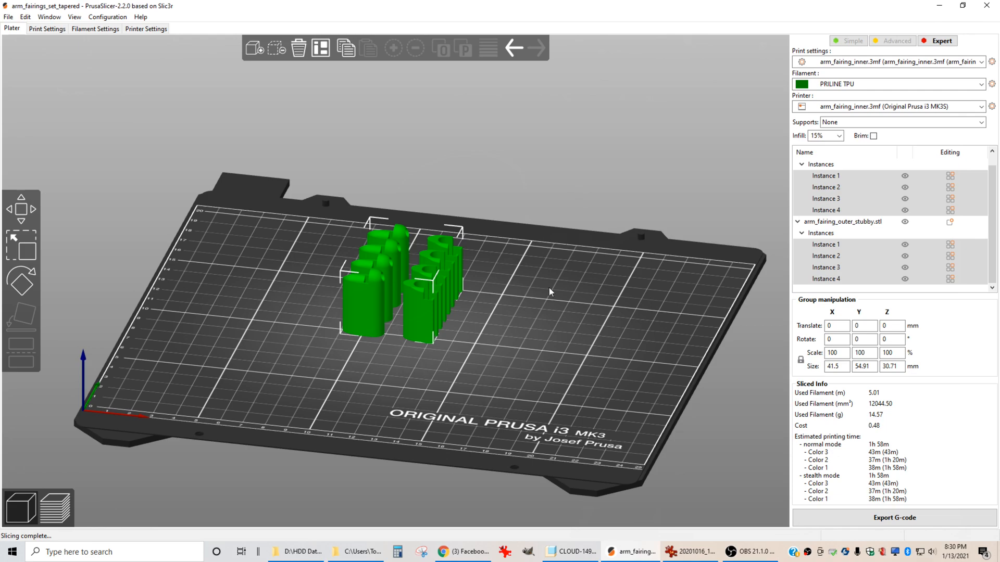
- Slice the plate of inner and outer arm fairings and inspect the color print preview
drag(530, 311, 569, 328)
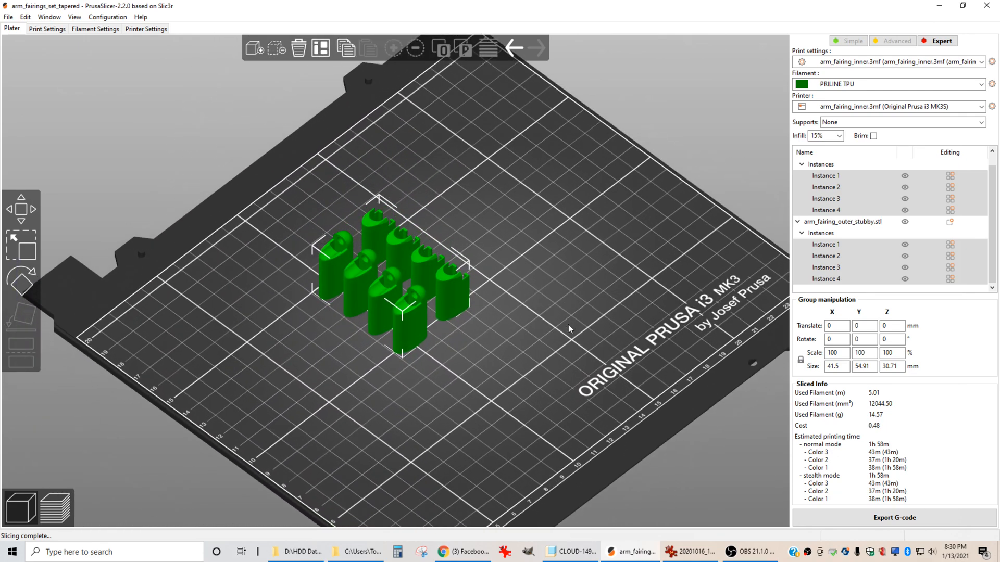
scroll(379, 267, up, 3)
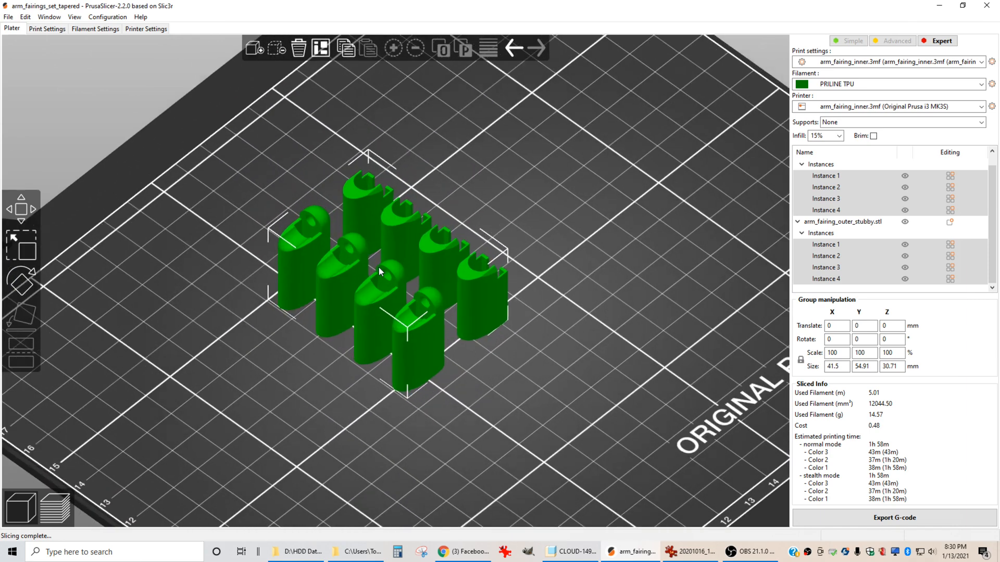
drag(517, 356, 544, 380)
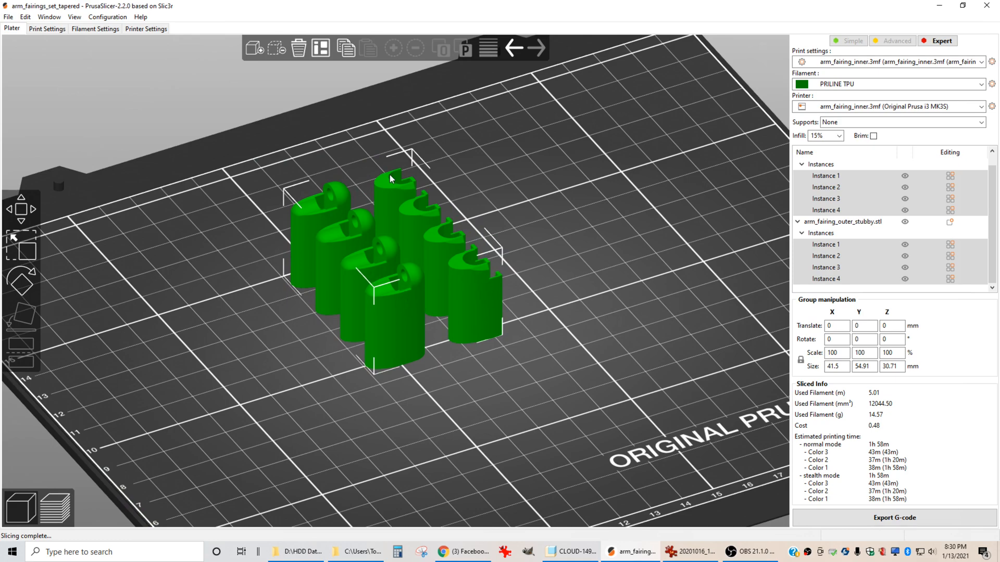
drag(482, 293, 358, 226)
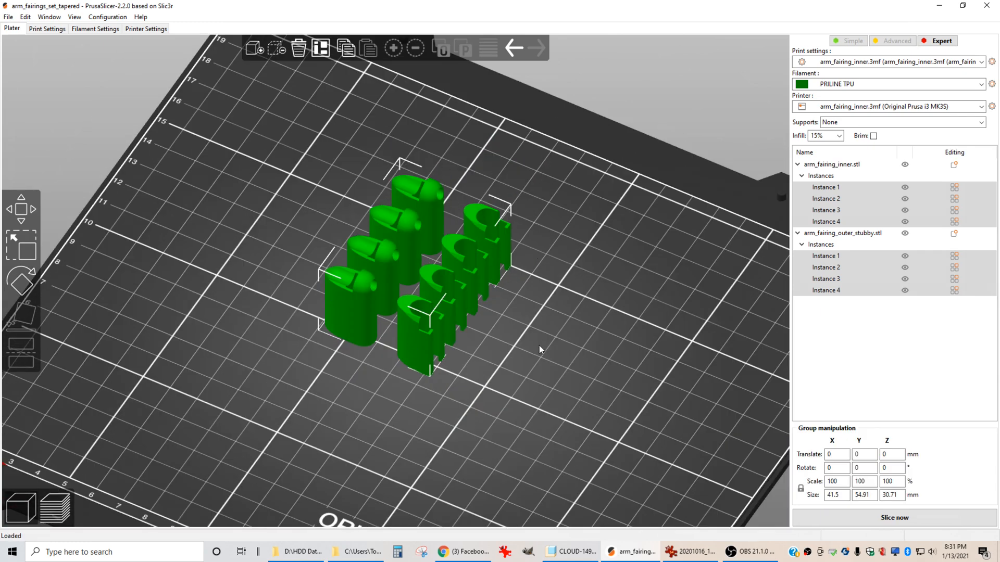
click(872, 520)
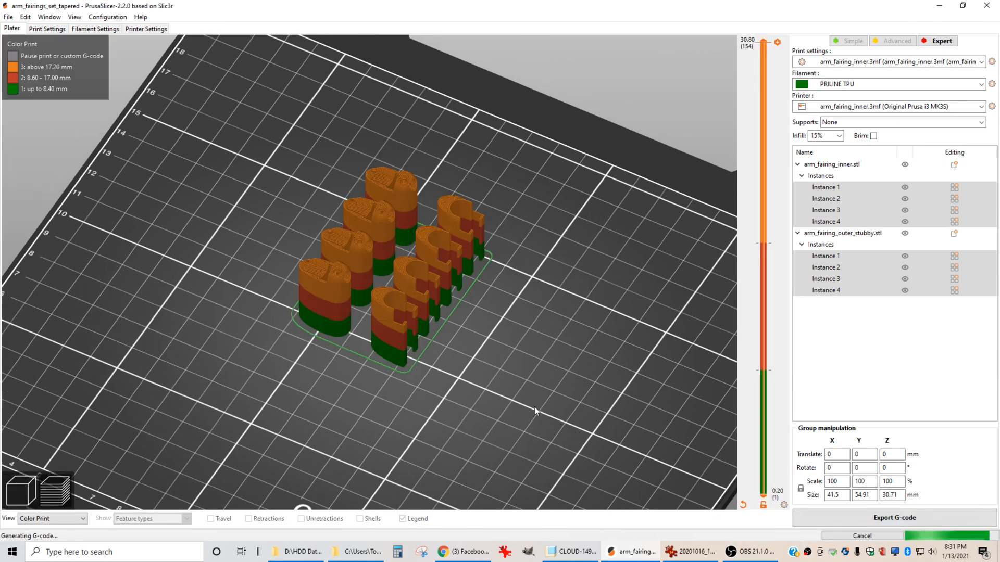
mouse_move(582, 318)
mouse_down()
mouse_move(596, 312)
mouse_move(579, 314)
mouse_up()
scroll(427, 166, up, 5)
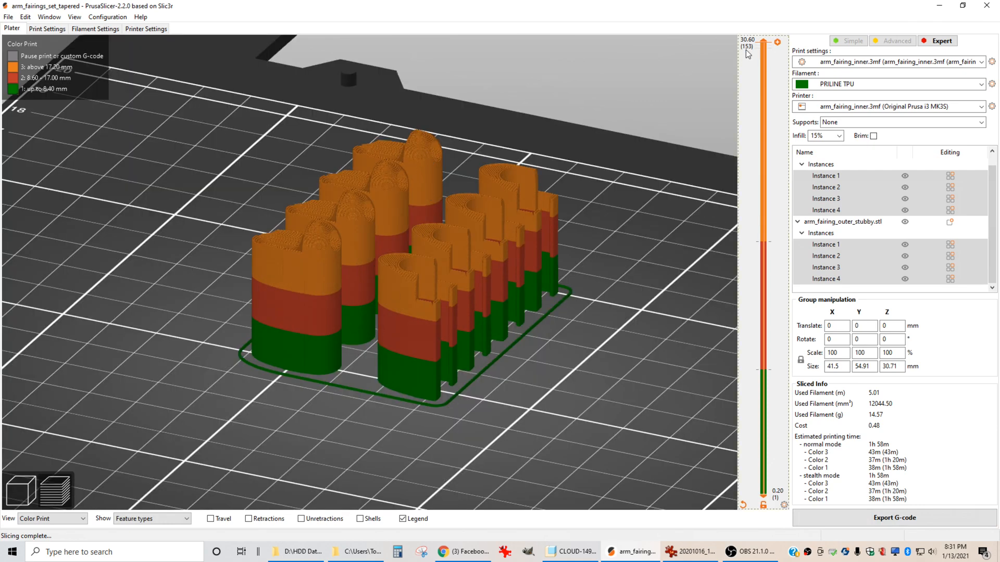
drag(442, 271, 456, 265)
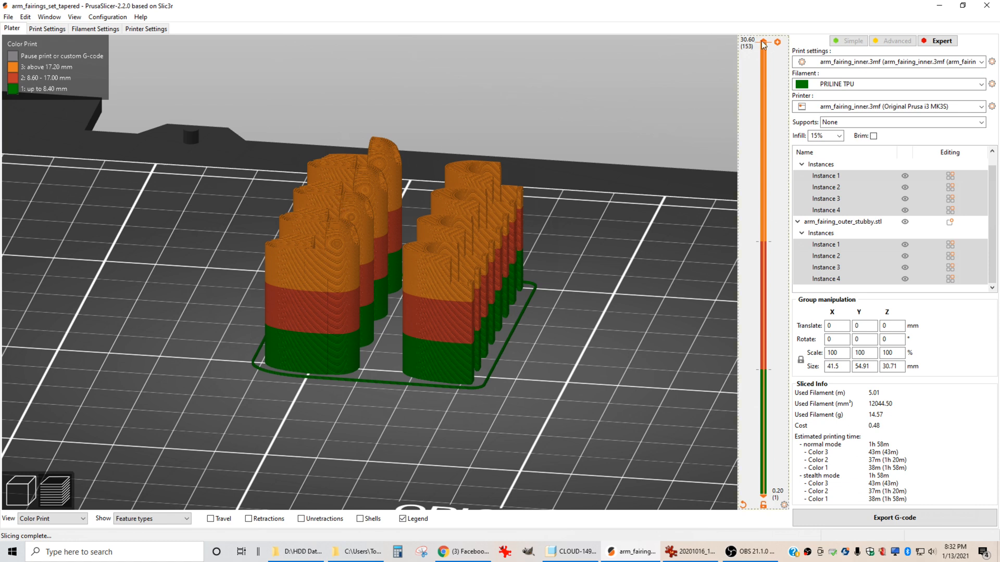
- Delete the color changes at 17.20 mm and 8.60 mm, and return the layer preview to the full 30.80 mm height
drag(764, 44, 766, 241)
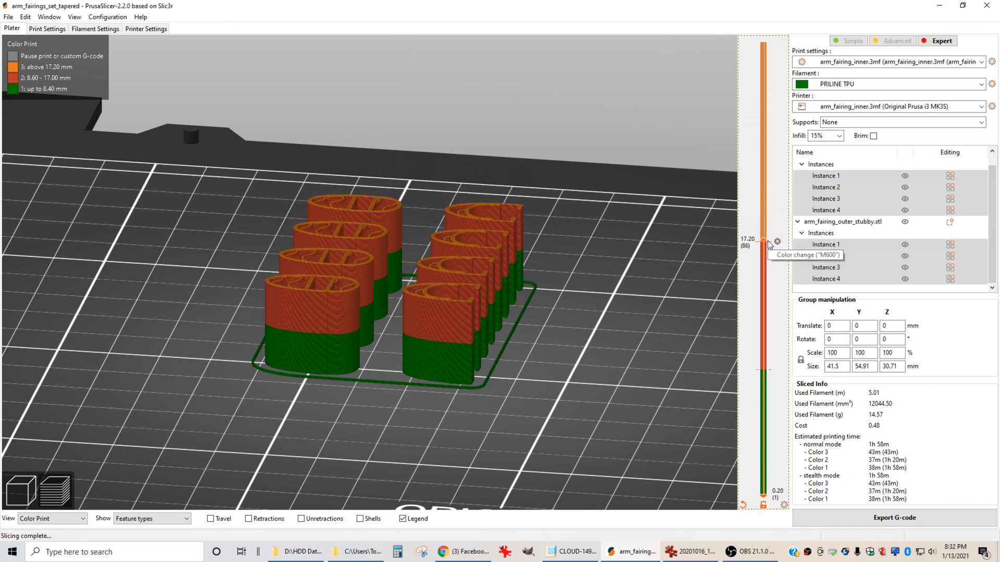
click(778, 242)
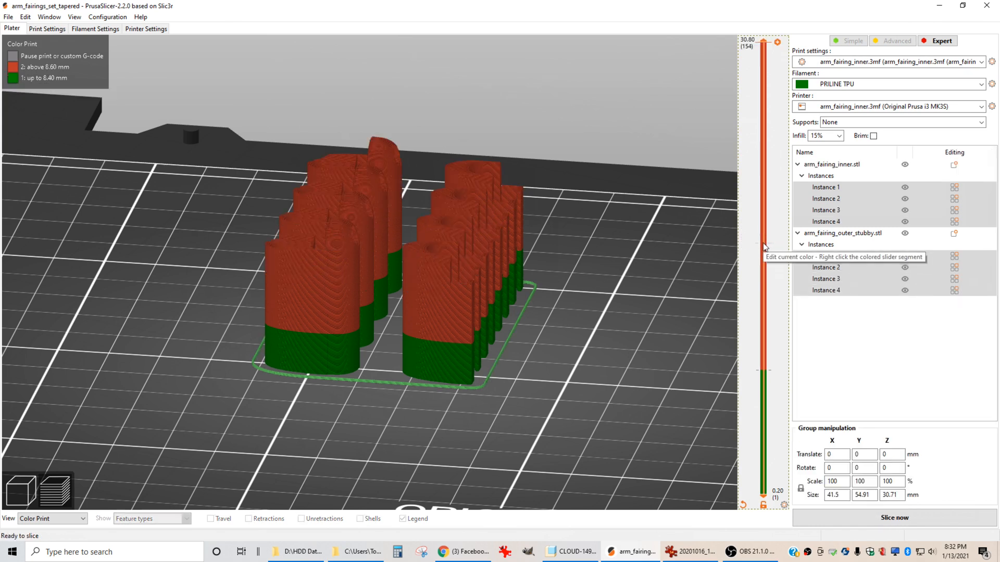
drag(763, 41, 774, 373)
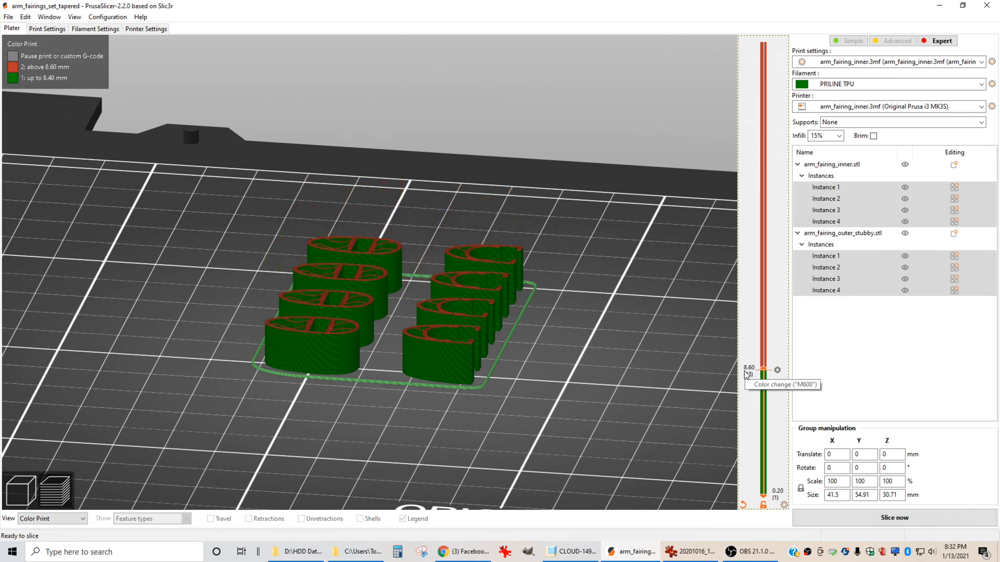
click(777, 369)
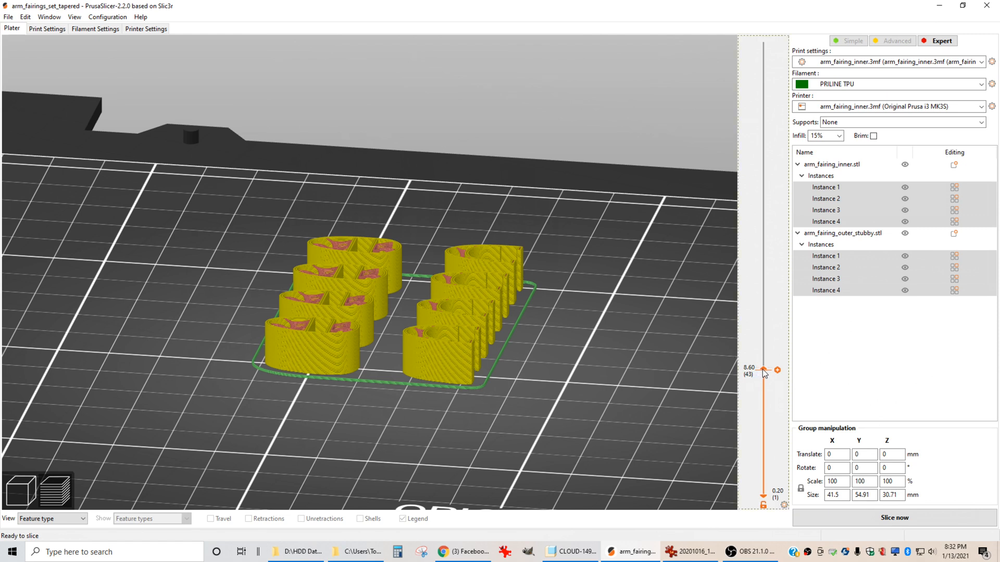
drag(763, 371, 770, 42)
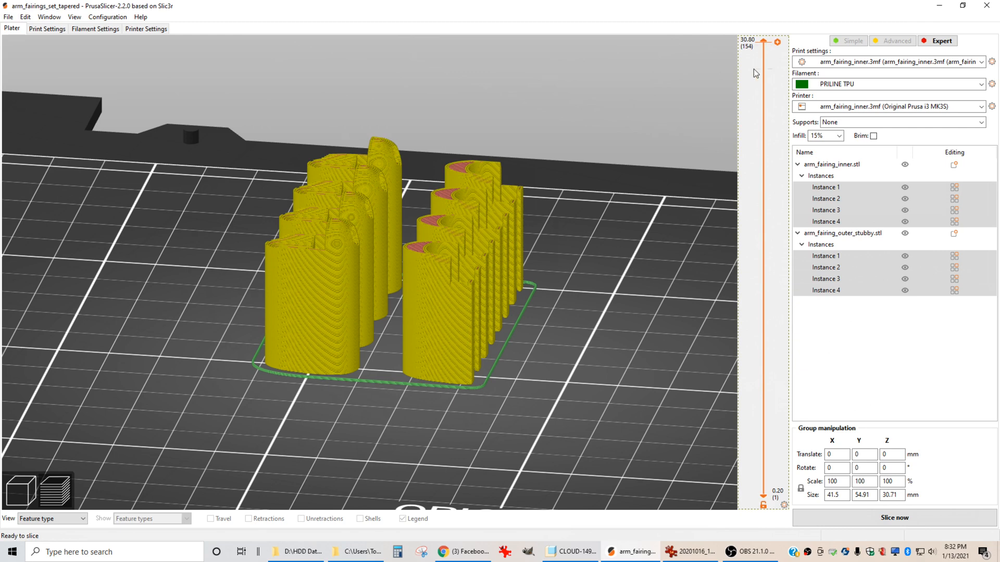
drag(564, 341, 599, 370)
scroll(597, 371, up, 4)
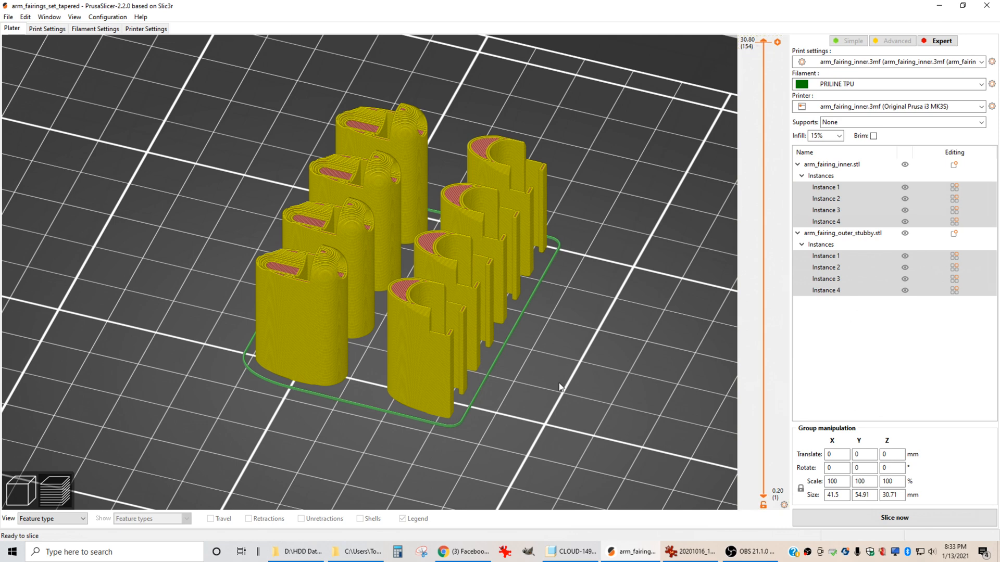
- Switch to Chrome and compare the Layer Fade Calculator sheet with the Facebook photo of the striped drone parts
click(463, 552)
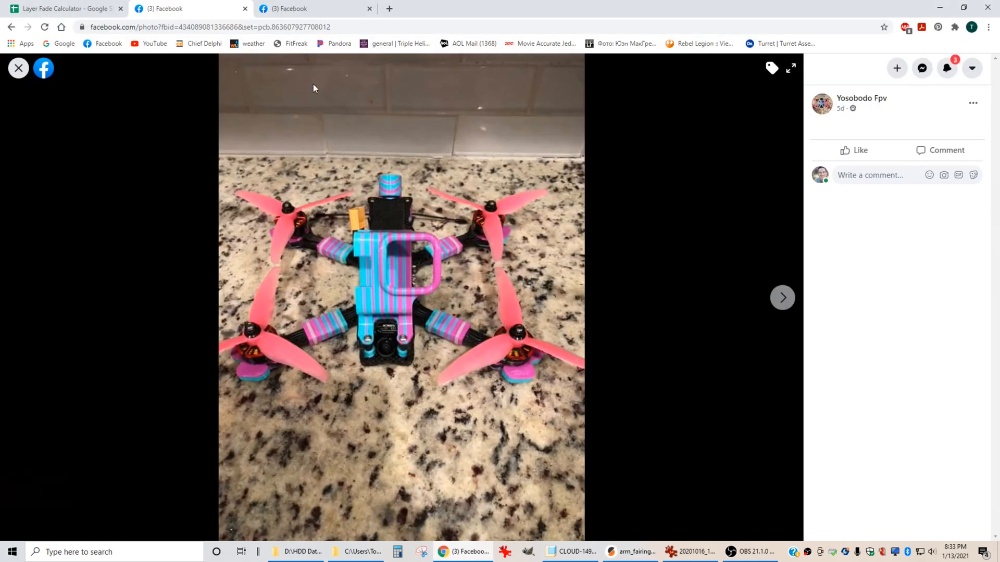
click(56, 11)
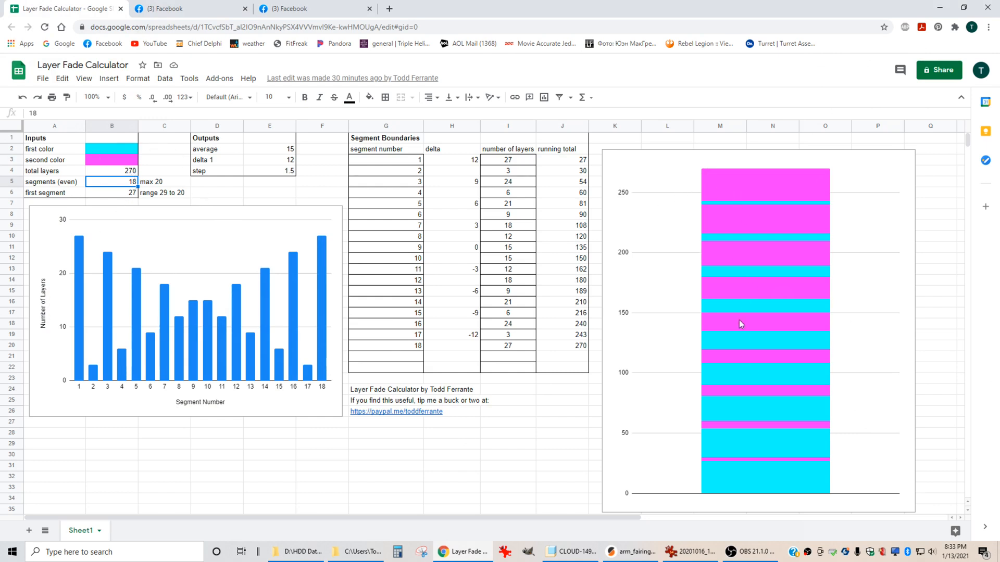
click(209, 9)
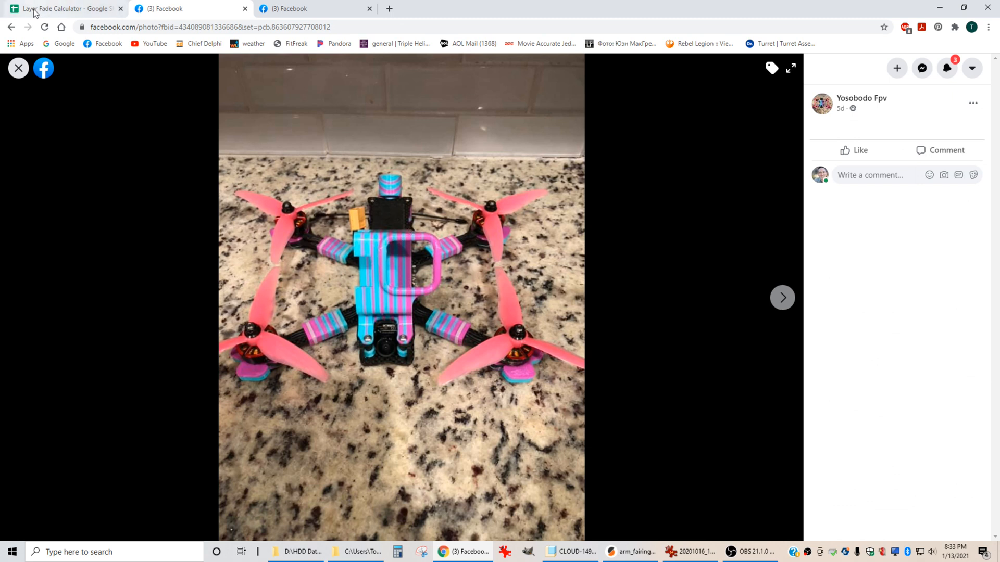
key(ctrl+shift+Tab)
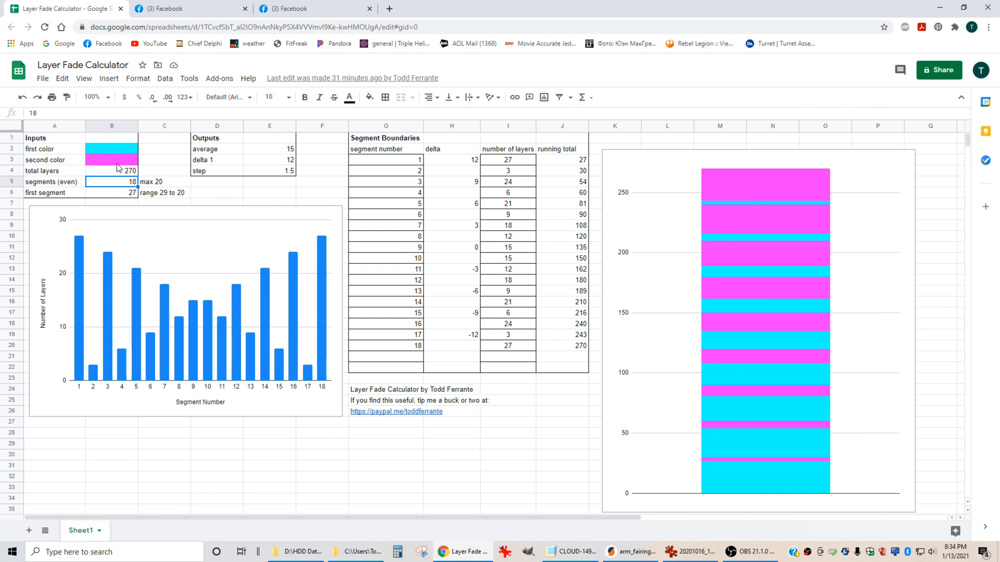
- Fill the first color cell with purple and the second color cell with yellow
click(117, 149)
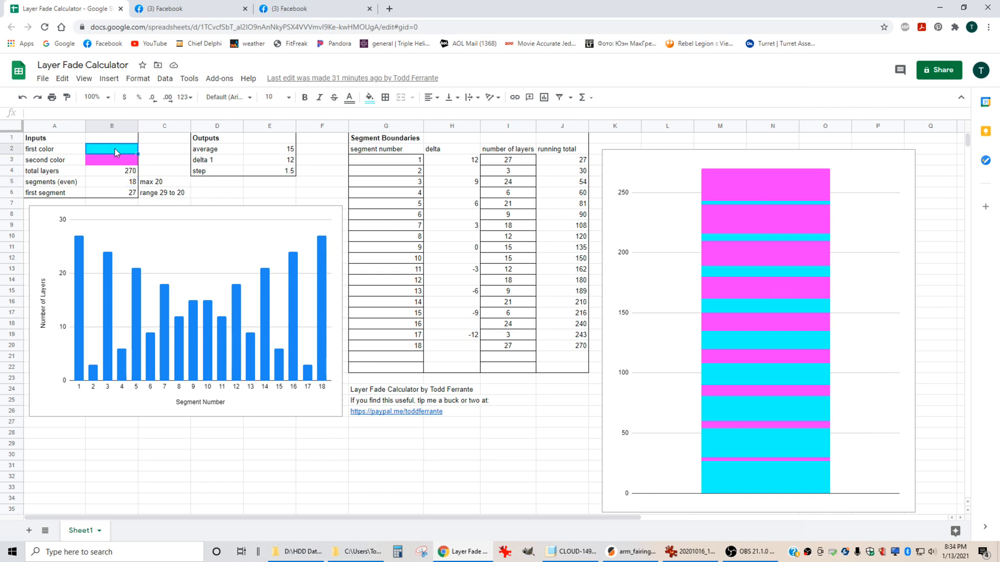
click(369, 97)
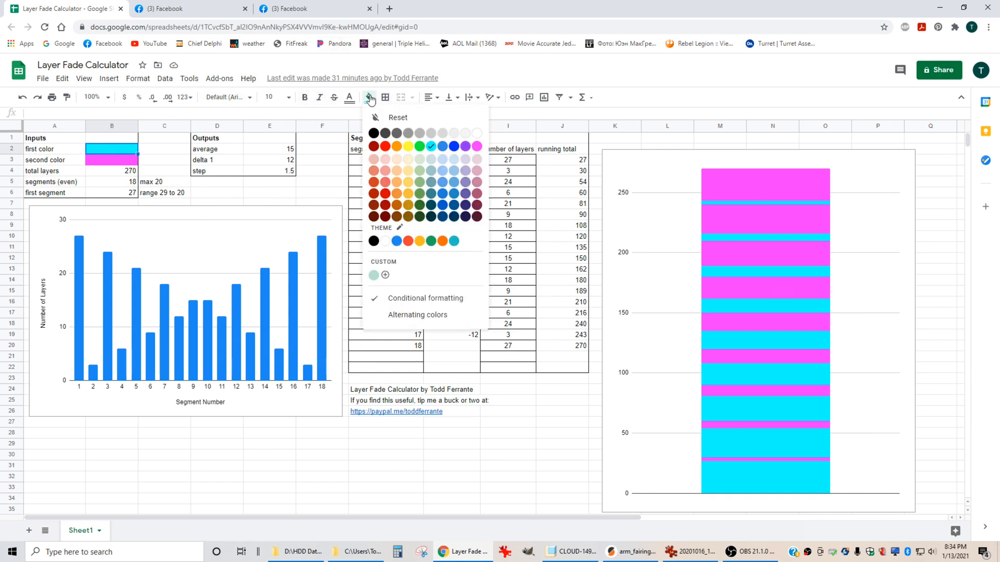
click(466, 147)
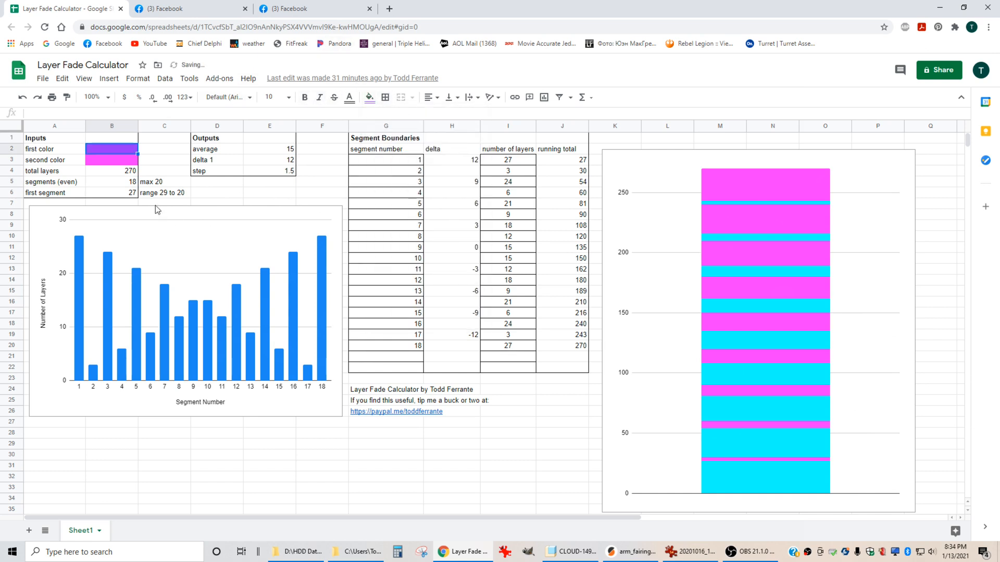
click(369, 97)
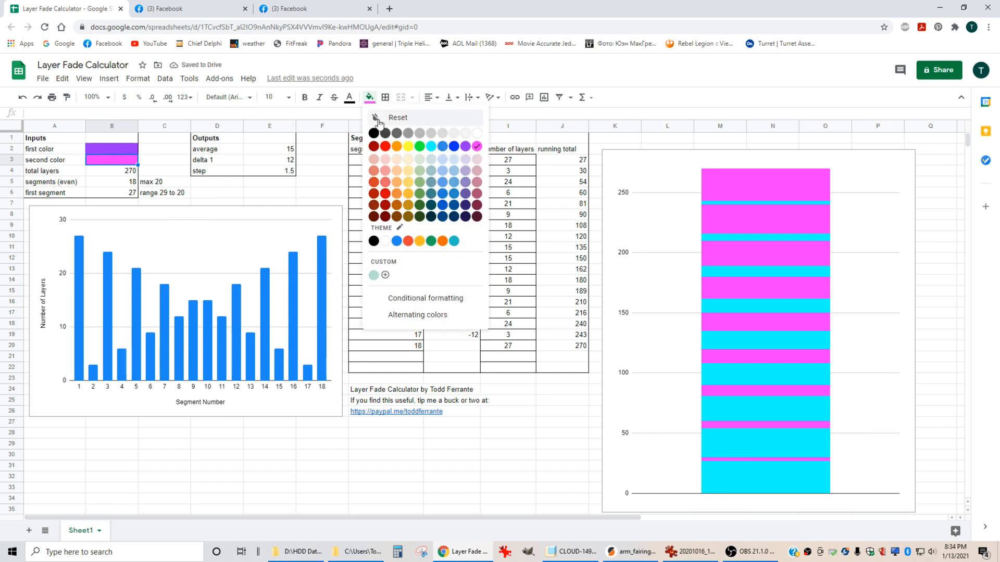
click(408, 146)
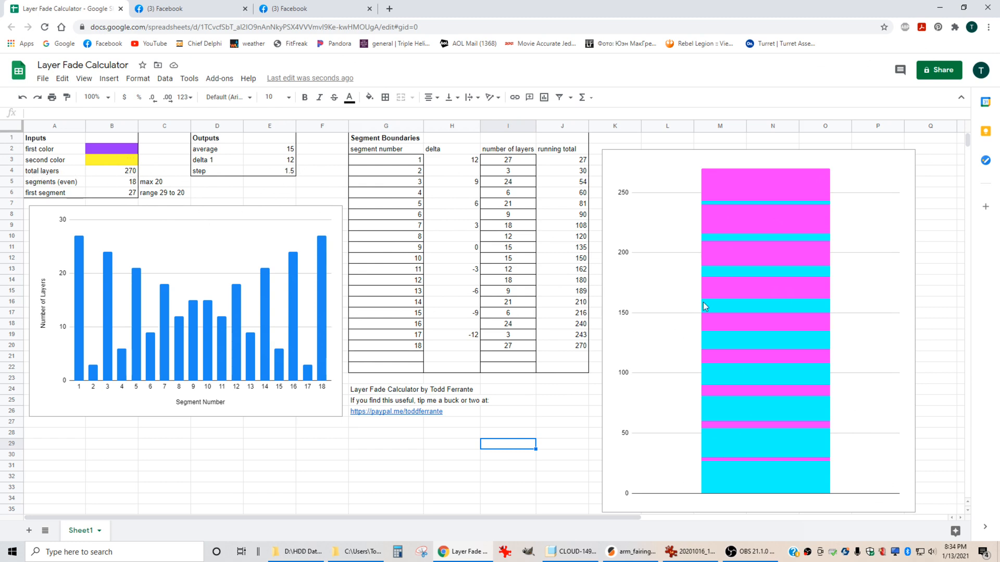
- Check the layer count in PrusaSlicer and set total layers to 154 in the Layer Fade Calculator
click(632, 552)
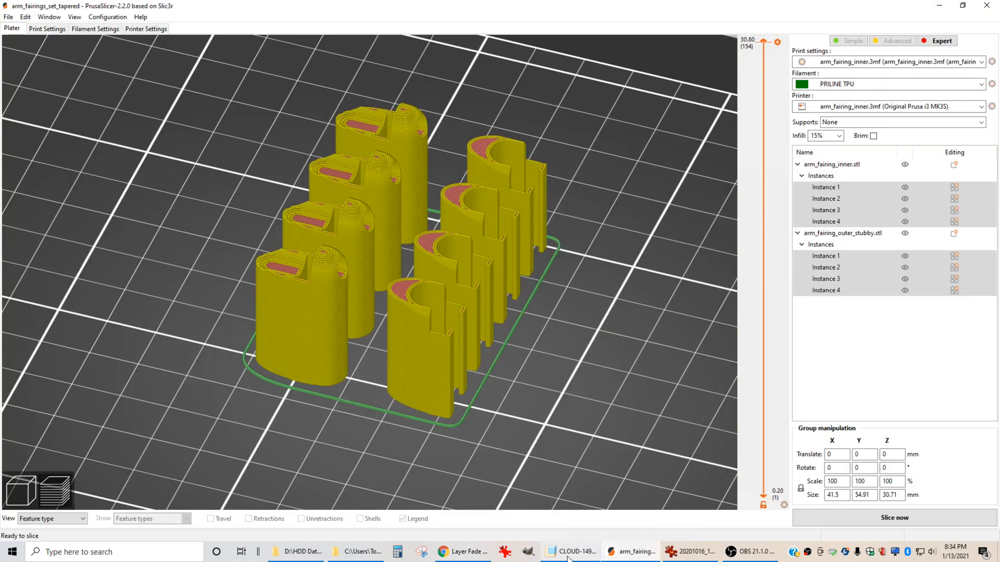
click(464, 552)
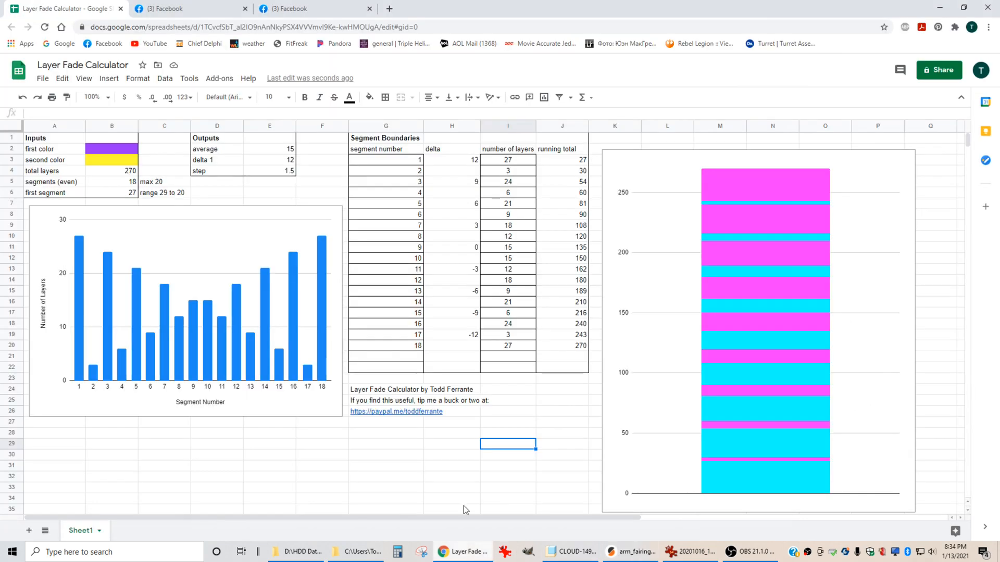
click(131, 175)
text(1)
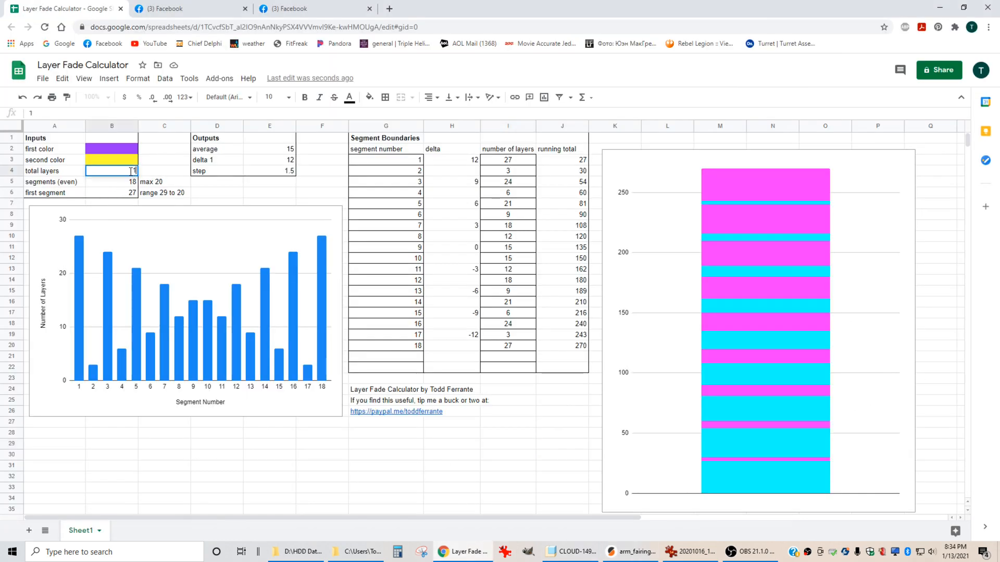
text(54)
key(Return)
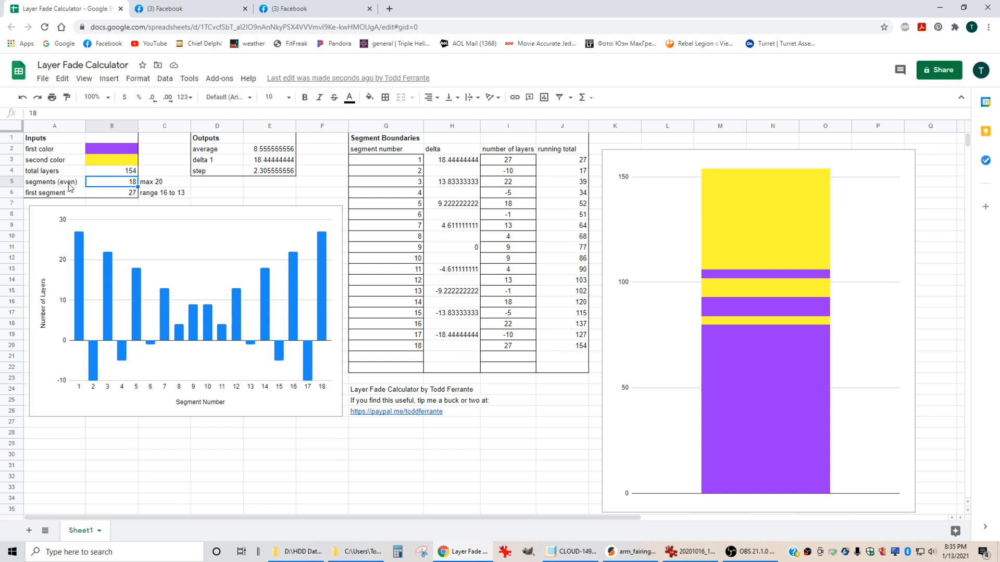
- Set the number of segments to 10 and the first segment to 30 layers
text(10)
key(Return)
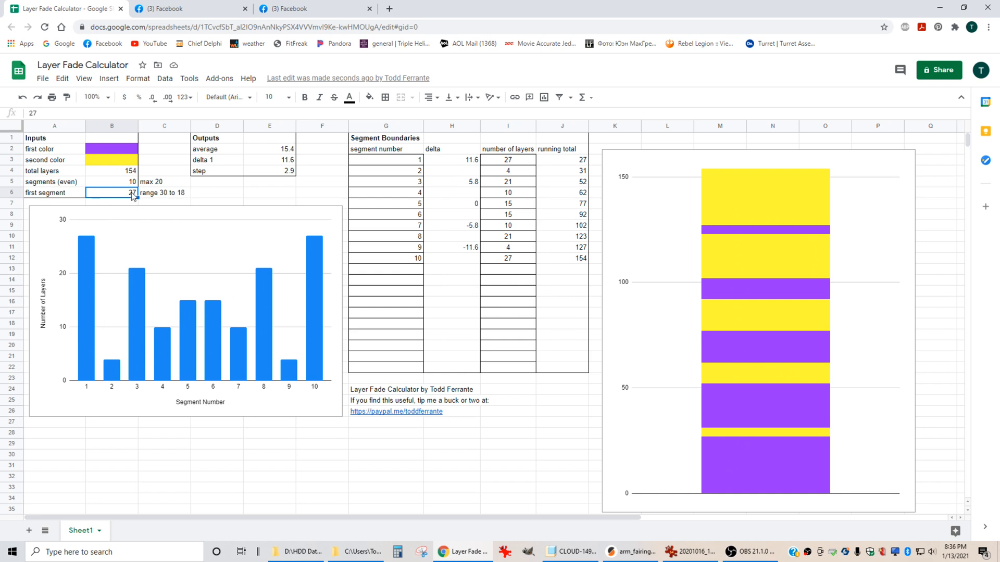
text(30)
key(Return)
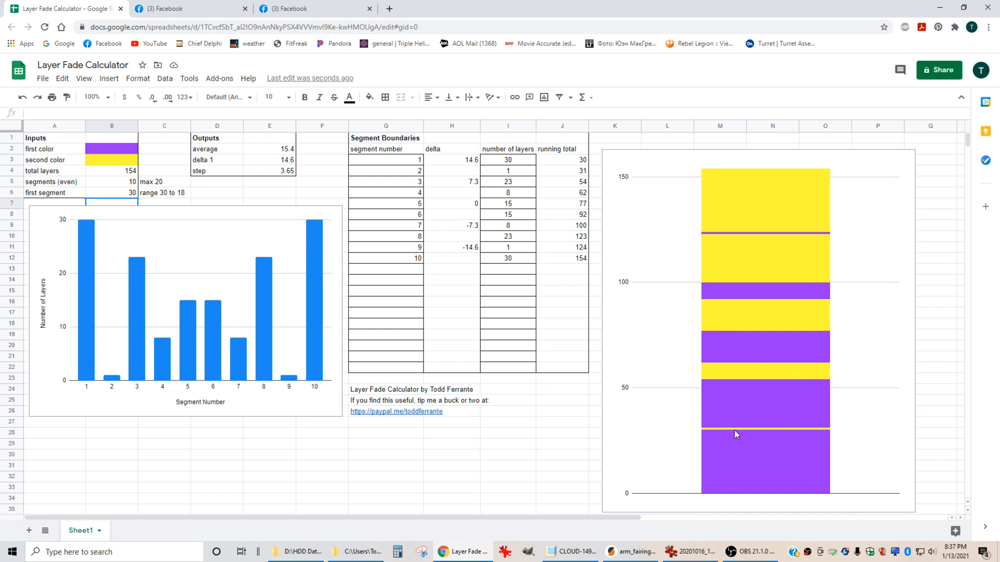
- Try a first segment of 31 layers, just beyond the suggested range, and set it back to 30
click(120, 195)
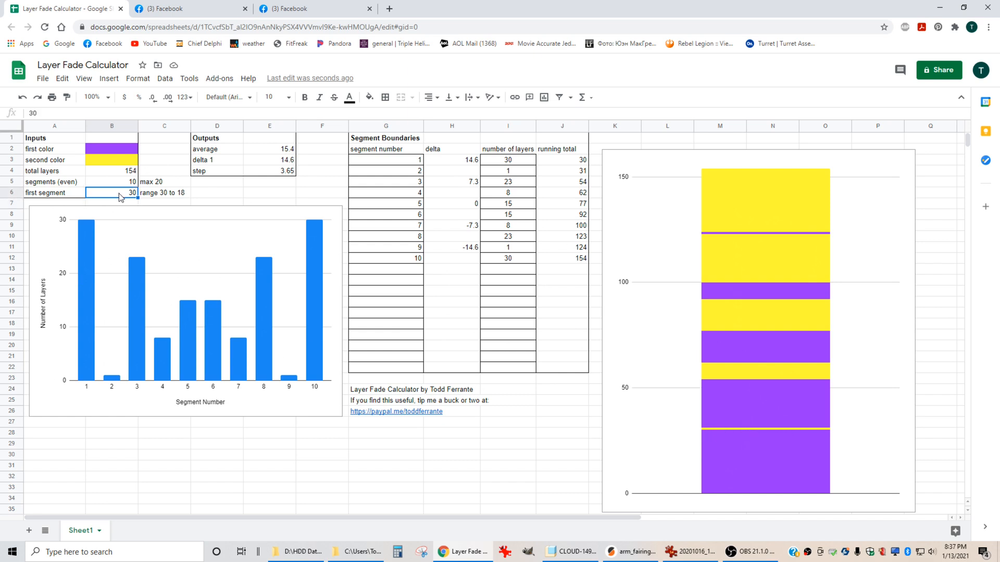
text(31)
key(Return)
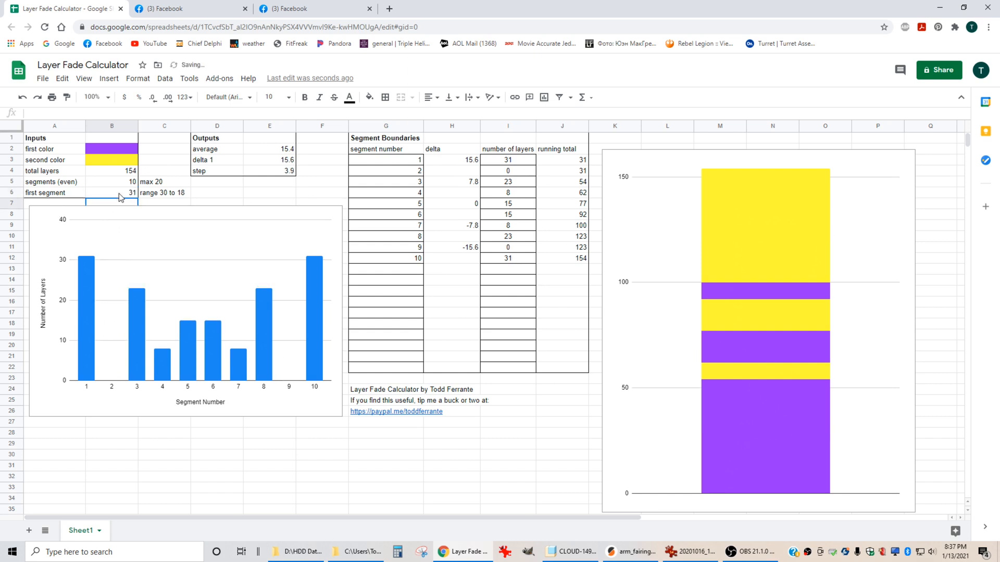
click(123, 196)
text(30)
key(Return)
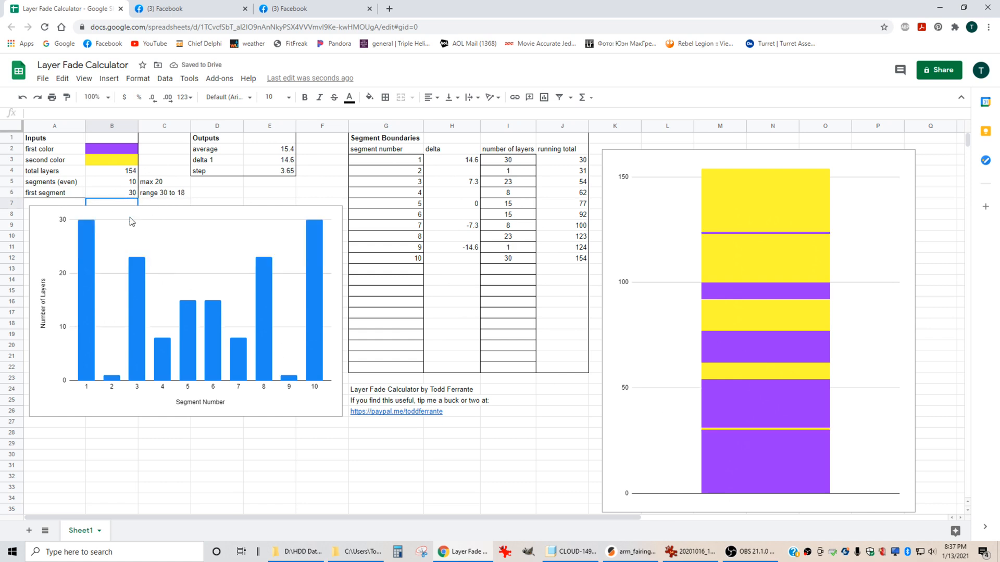
- Set the first segment to 18 layers, the low end of the suggested range
click(132, 194)
text(18)
key(Return)
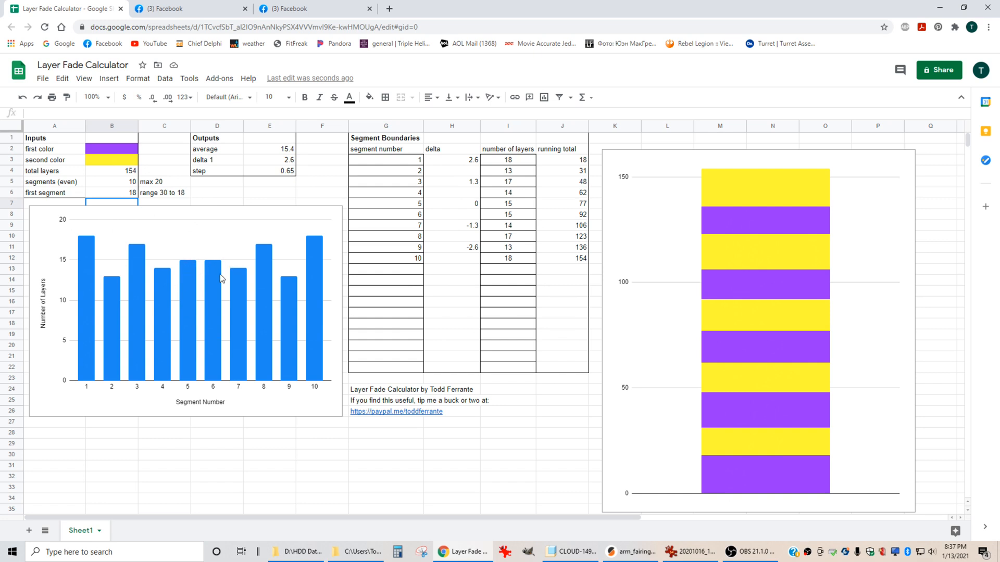
- Set the first segment to 17 layers, just below the suggested range
click(123, 194)
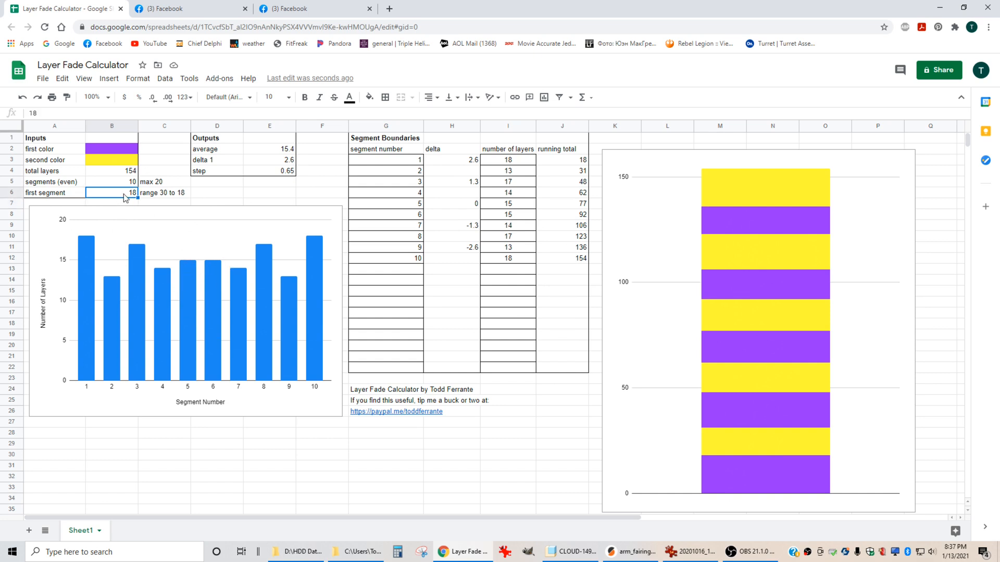
text(17)
key(Return)
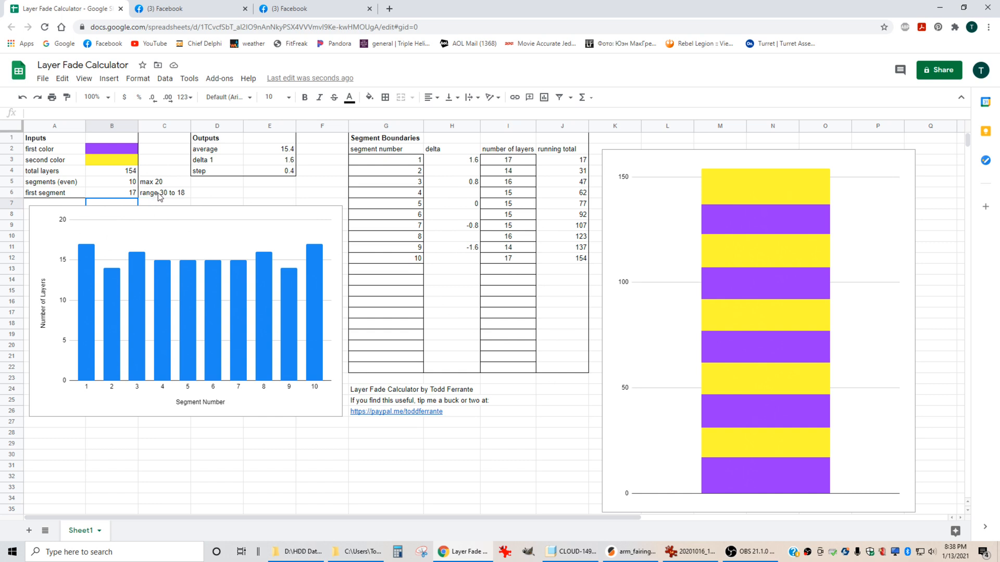
- Set the first segment to 25 layers
click(131, 196)
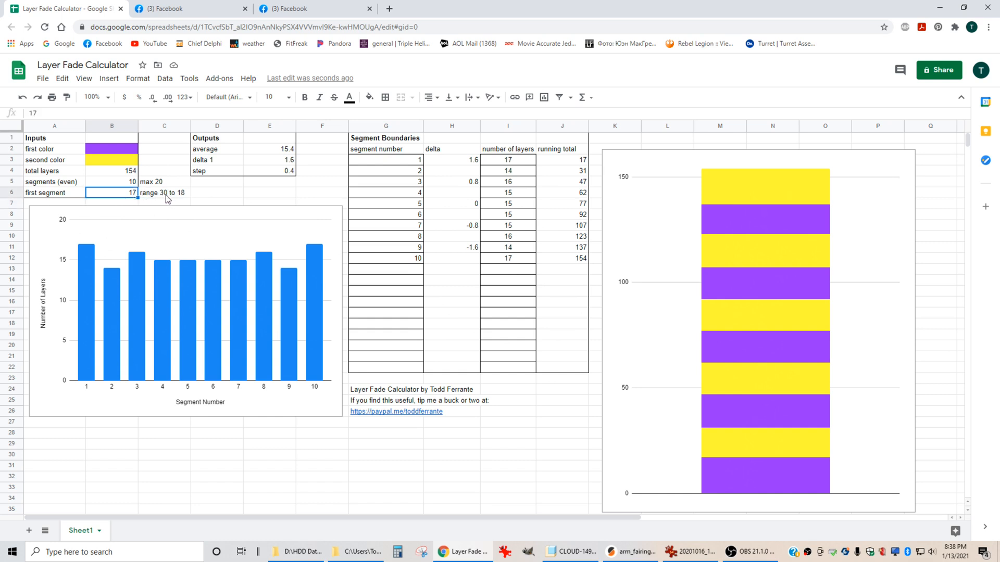
text(25)
key(Return)
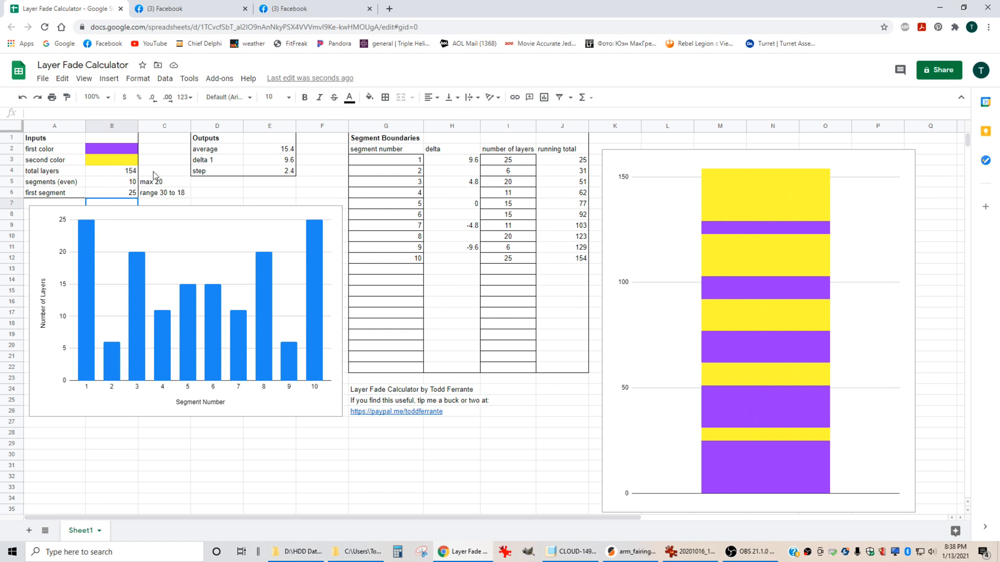
- Set the number of segments to 12 and the first segment to 20 layers
click(133, 183)
text(12)
key(Return)
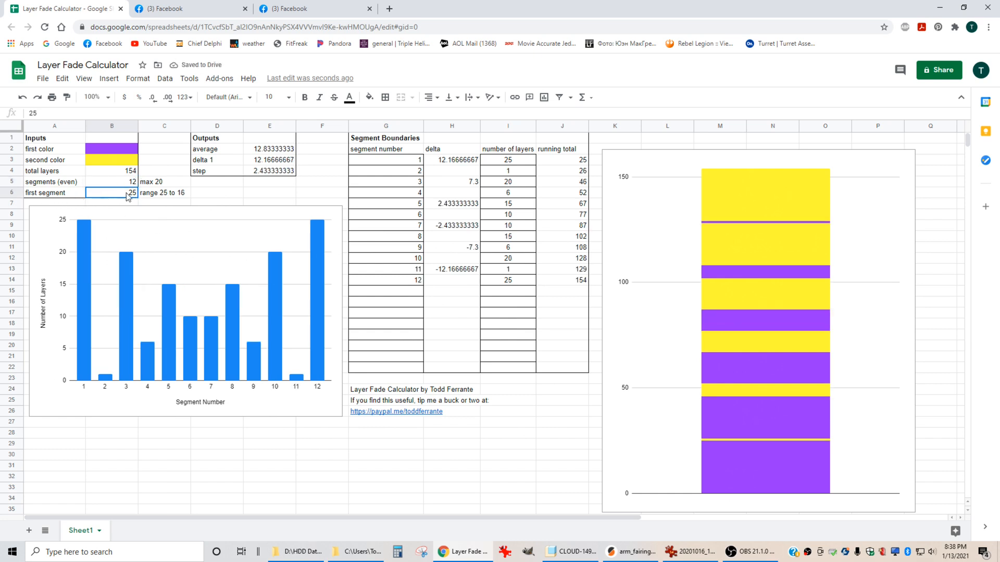
text(20)
key(Return)
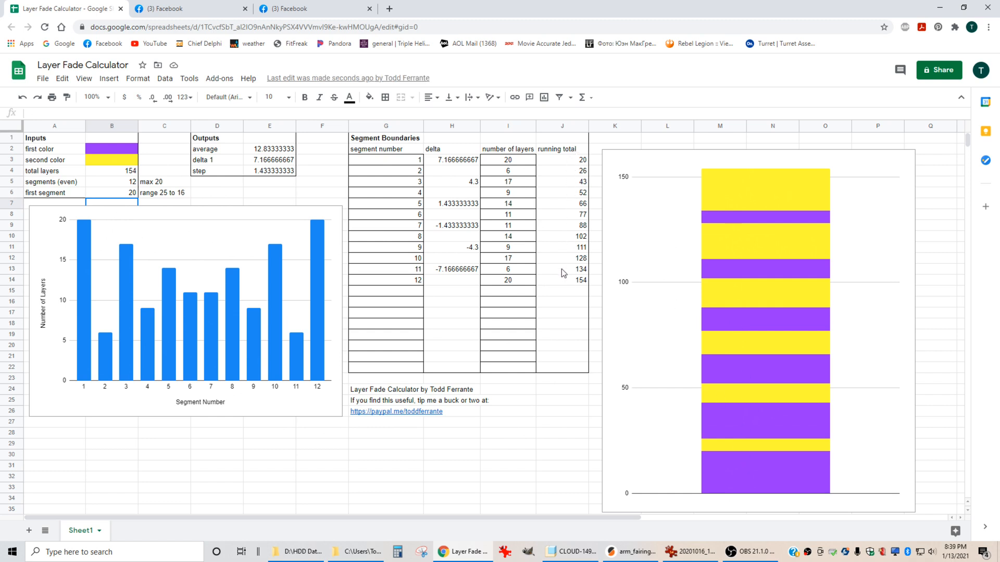
- Shrink the spreadsheet window to a narrow strip that shows the number of layers and running total columns
double_click(779, 12)
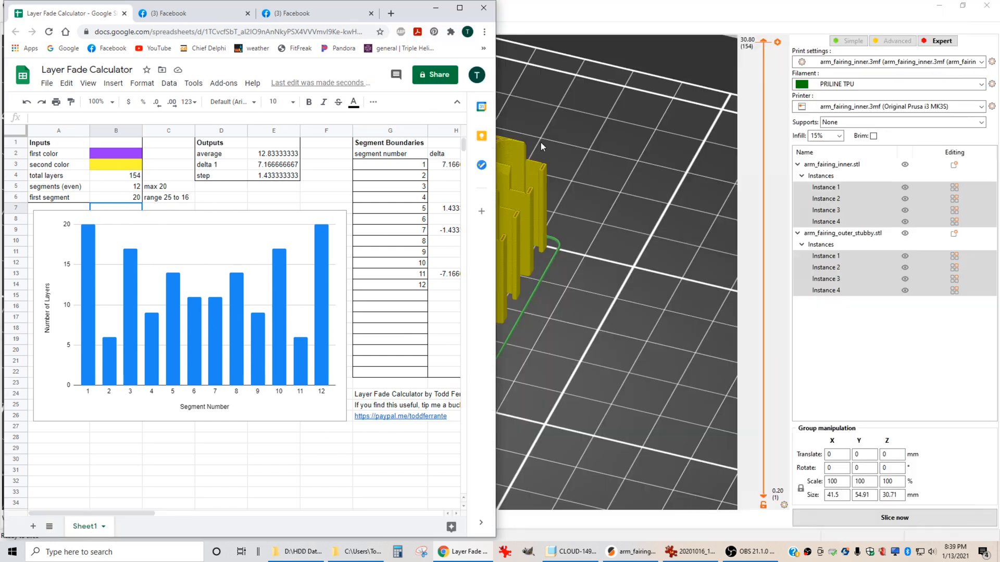
drag(498, 399, 265, 399)
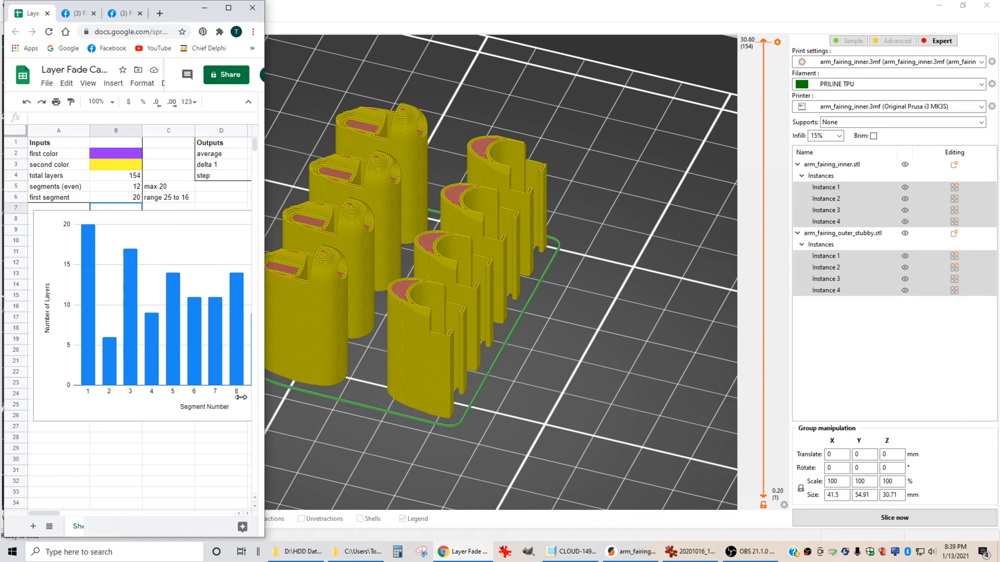
drag(45, 513, 100, 511)
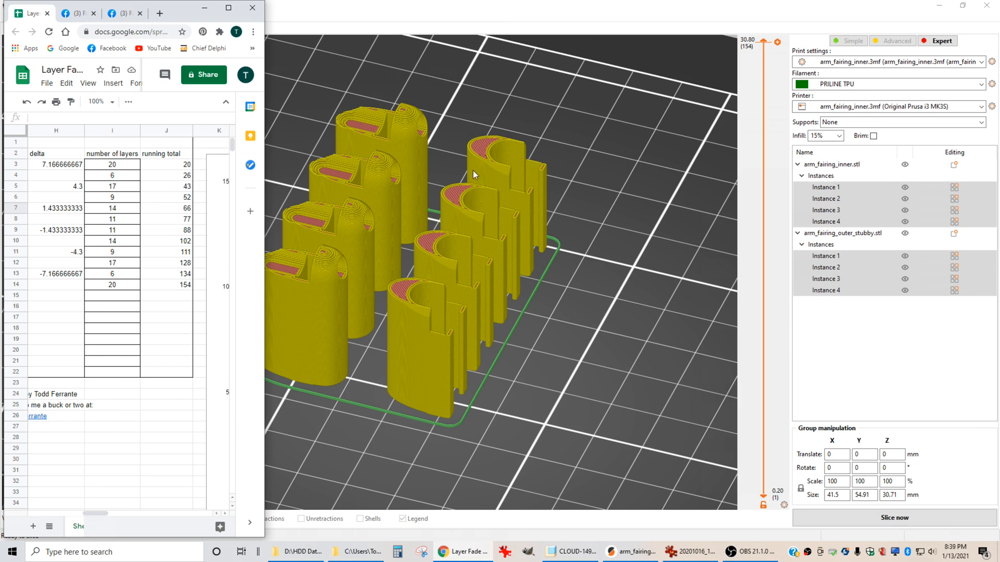
- Switch to PrusaSlicer and resize its window to fit beside the narrow spreadsheet
click(537, 6)
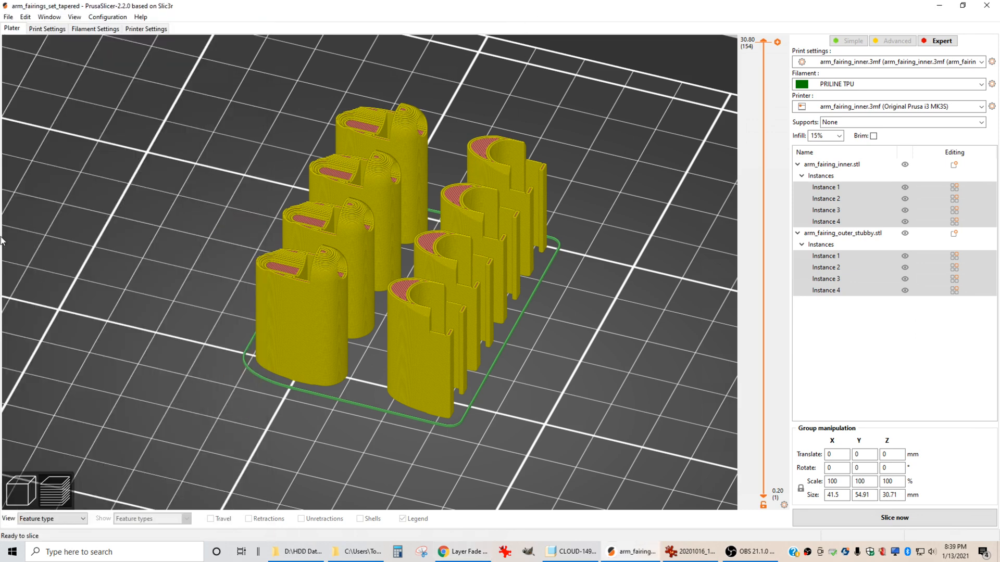
mouse_move(3, 241)
mouse_down()
mouse_move(32, 237)
mouse_move(2, 256)
mouse_up()
key(super+Down)
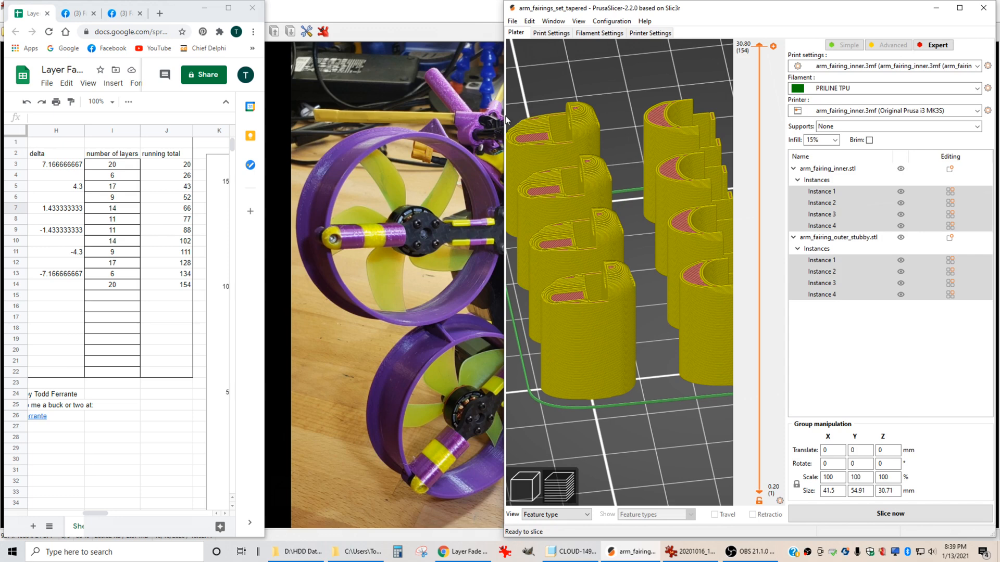
drag(503, 116, 261, 127)
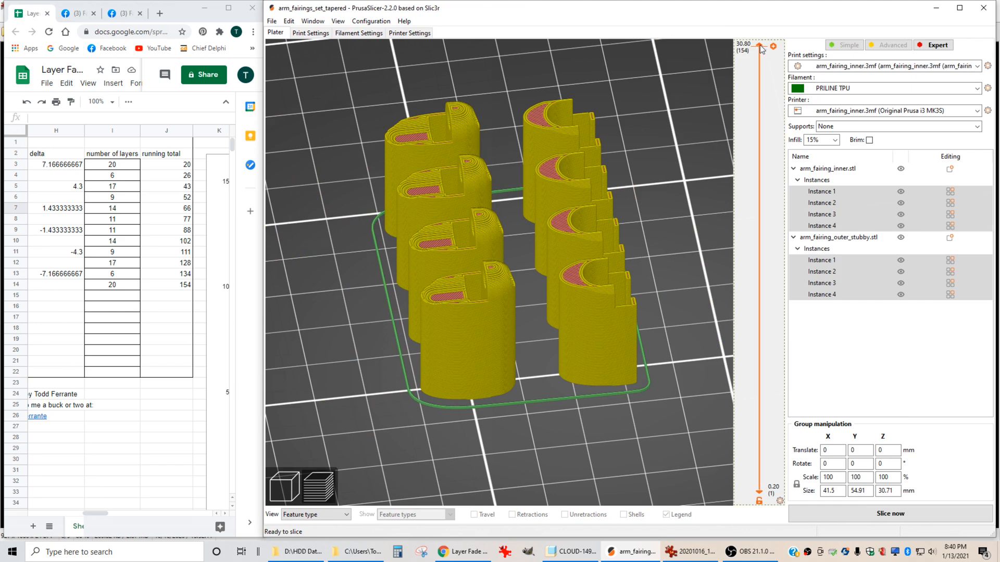
- Add color changes to the sliced fairings at layers 20, 26 and 43, following the running totals
drag(760, 49, 745, 495)
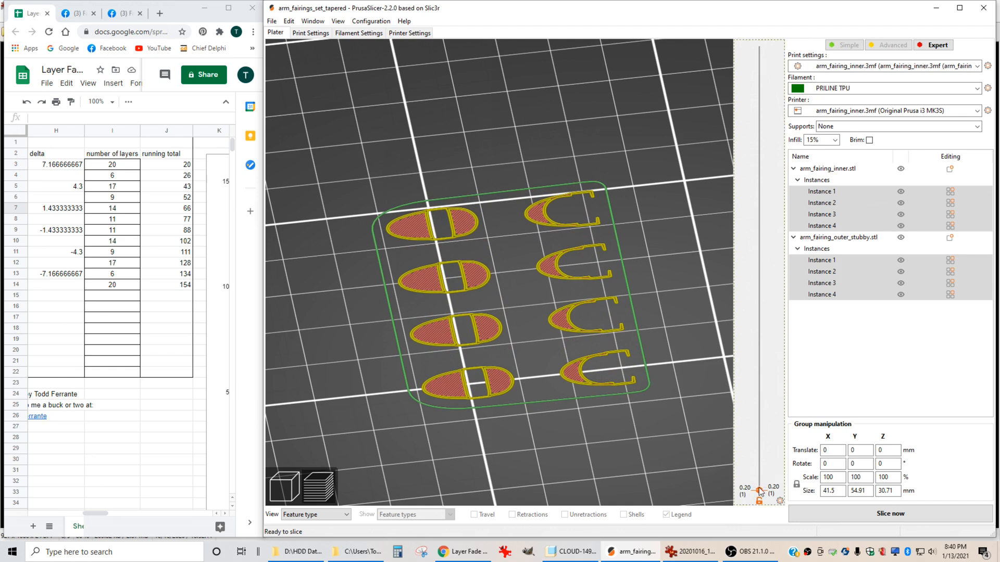
drag(760, 491, 760, 439)
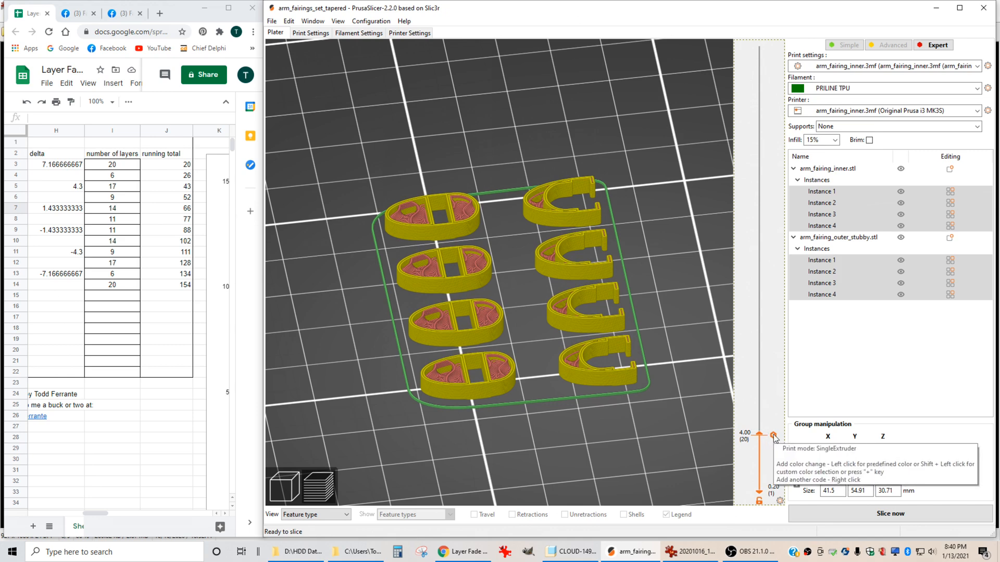
click(773, 435)
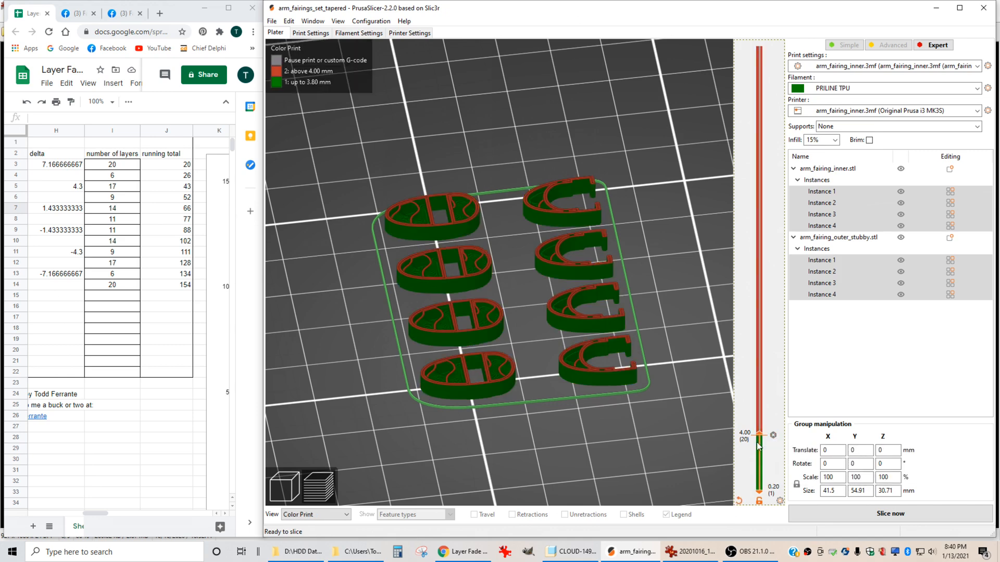
mouse_move(760, 436)
mouse_down()
mouse_move(760, 413)
mouse_move(762, 421)
mouse_up()
click(773, 418)
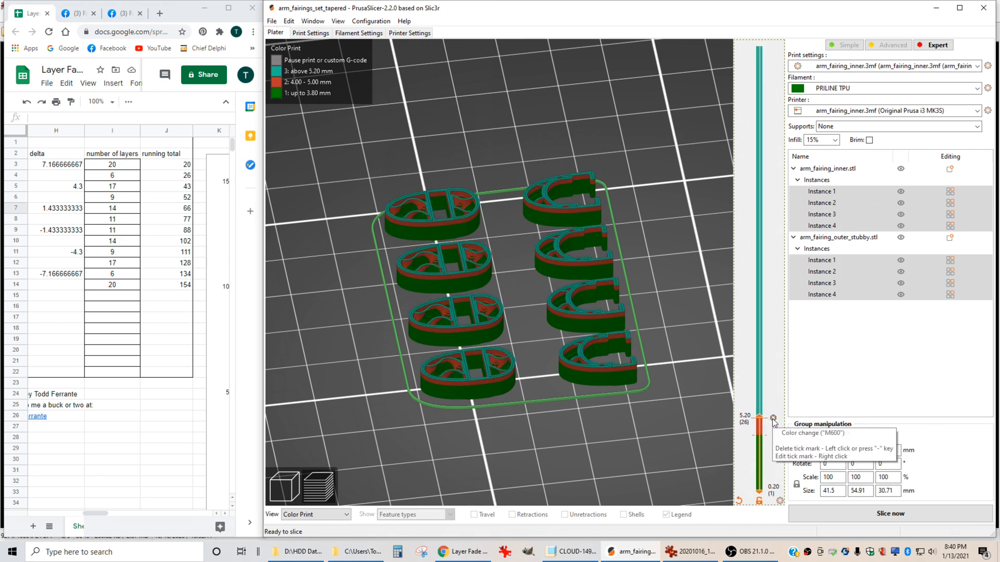
drag(761, 419, 760, 371)
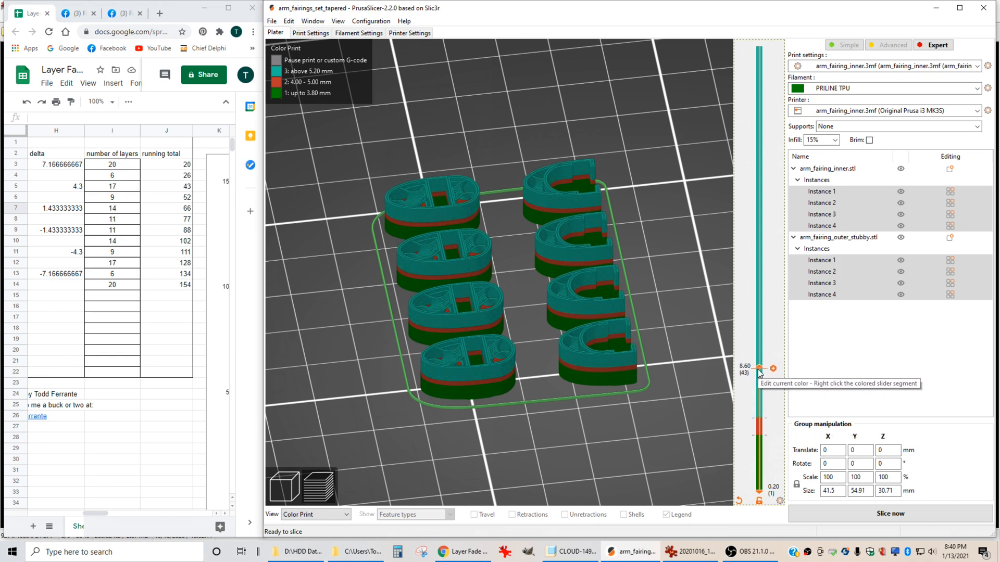
click(773, 368)
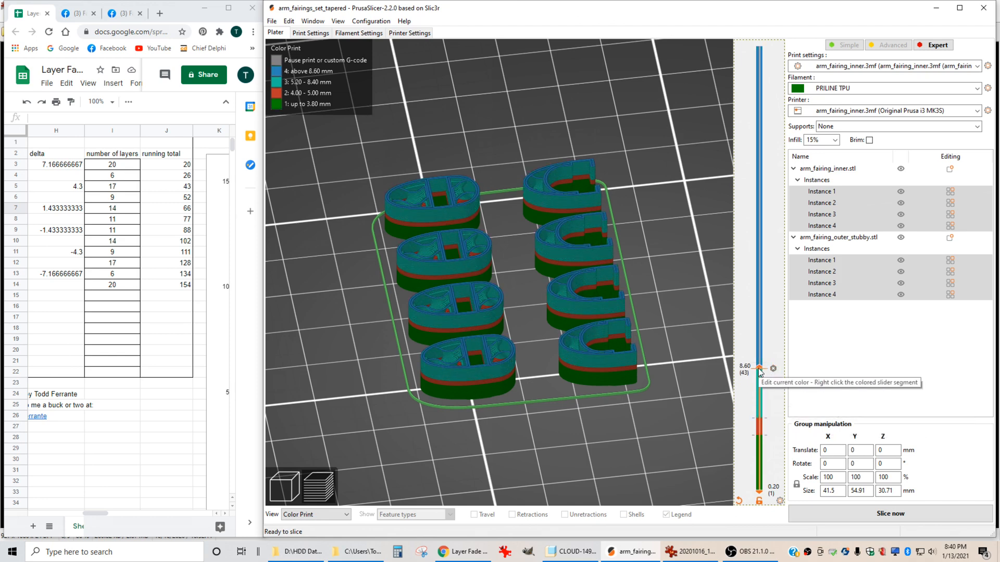
- Add color changes at layers 52, 66, 77, 88, 102, 111 and 128 from the running total column
click(773, 342)
drag(760, 372, 760, 273)
click(773, 302)
click(773, 269)
drag(761, 273, 760, 121)
click(773, 238)
click(773, 198)
click(773, 171)
click(773, 122)
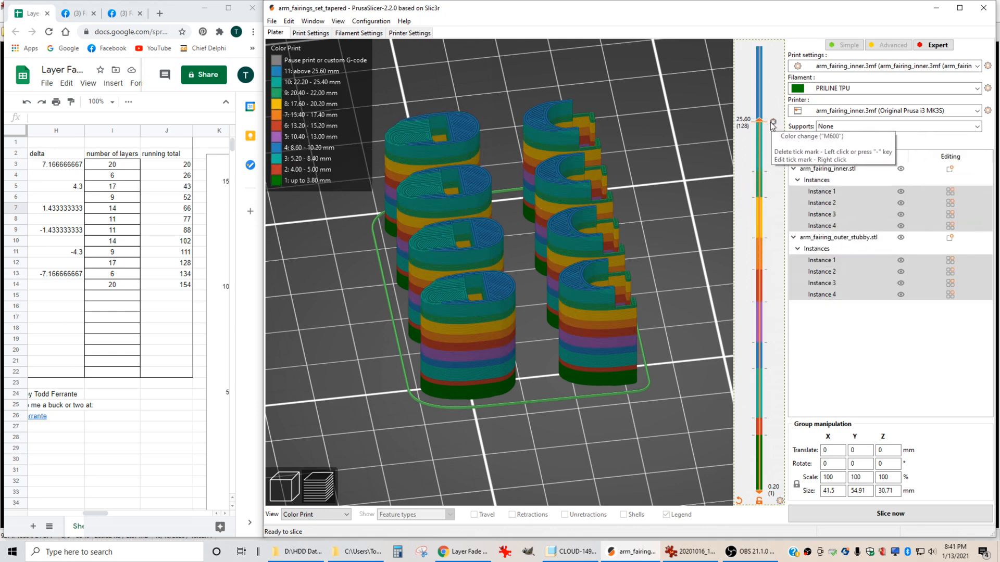
- Add the final color change at layer 134 and preview the fairings' color bands up to layer 154
drag(761, 124, 761, 107)
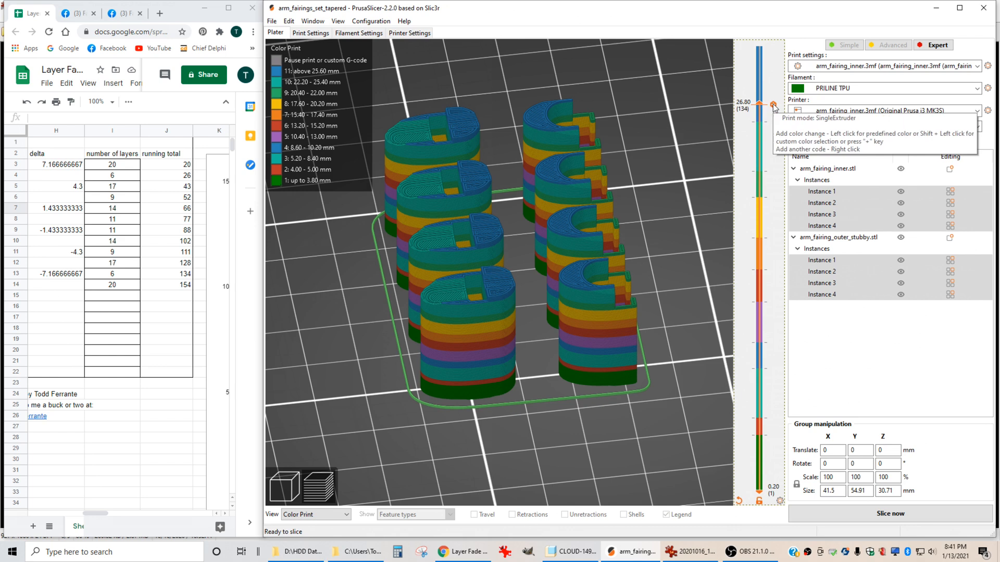
click(772, 106)
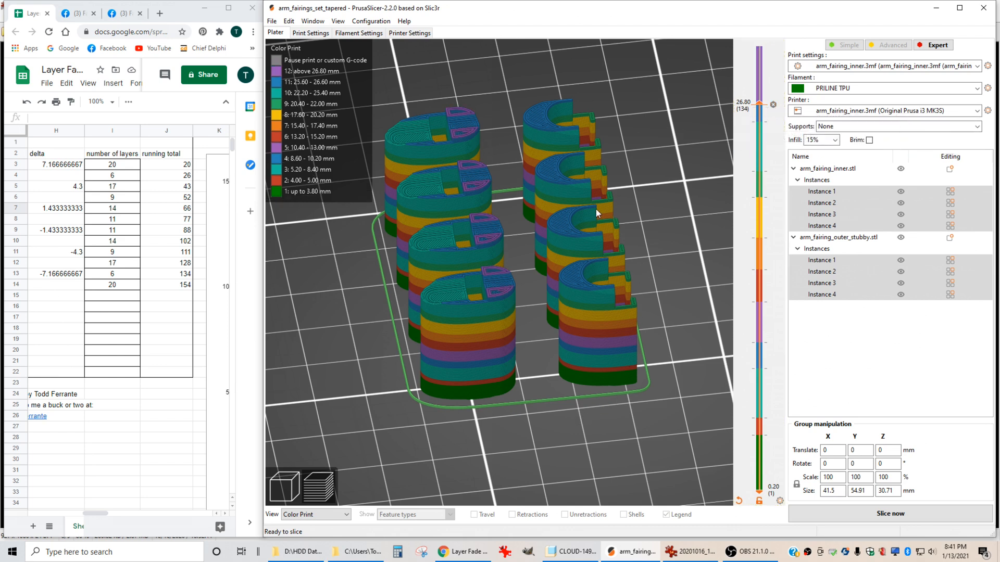
drag(759, 101, 759, 45)
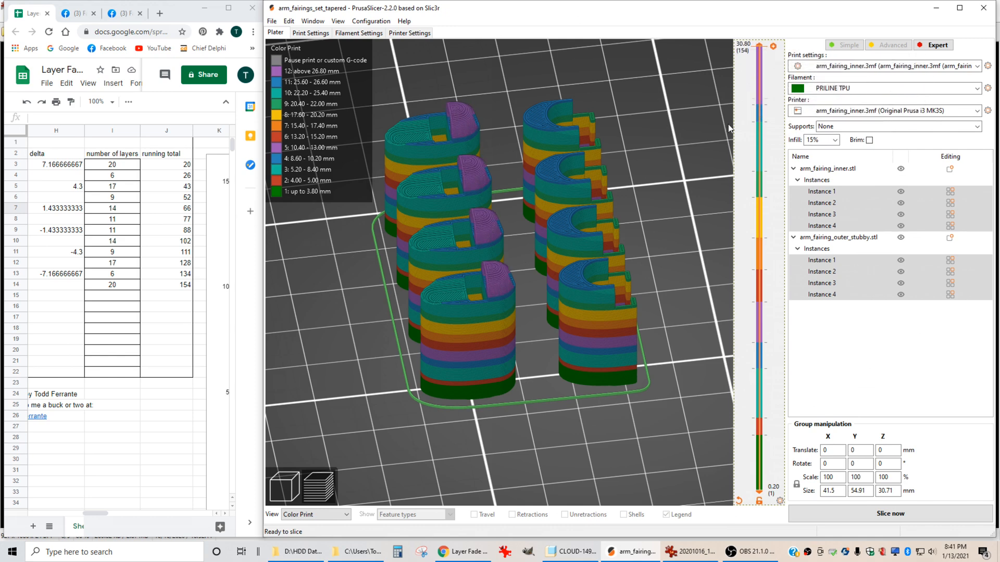
mouse_move(596, 443)
mouse_down()
mouse_move(591, 413)
mouse_move(607, 426)
mouse_move(583, 423)
mouse_move(598, 427)
mouse_up()
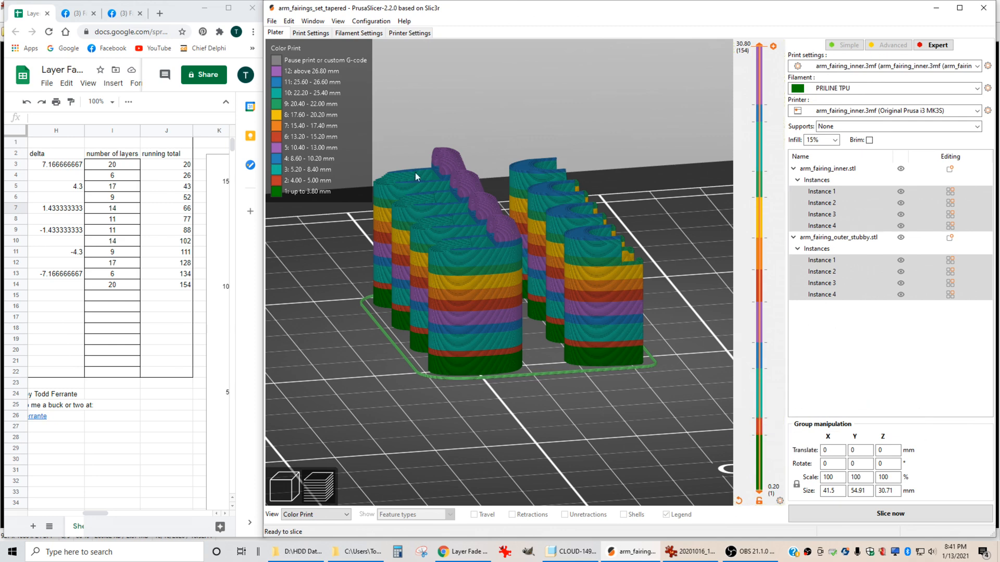
scroll(462, 229, up, 3)
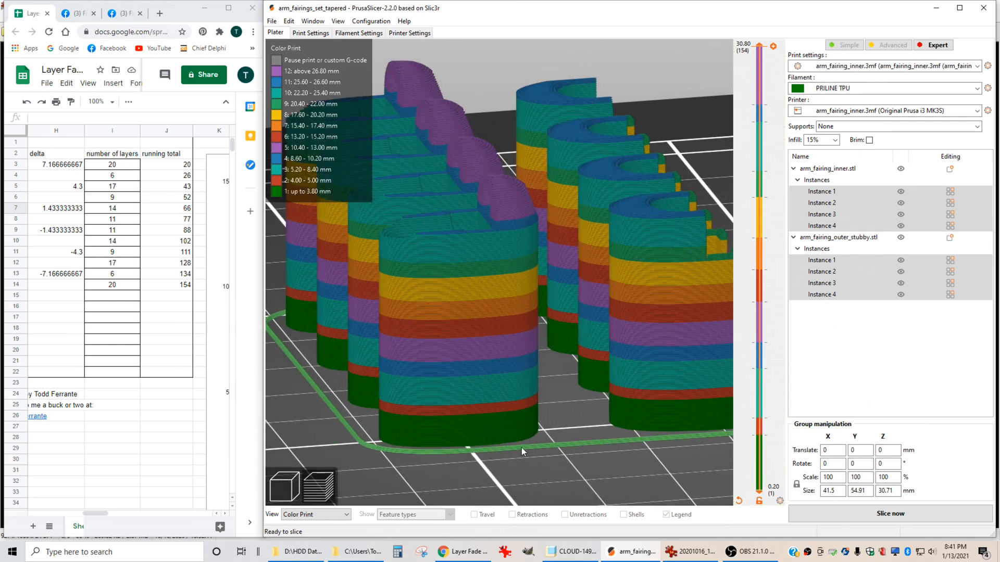
scroll(556, 418, down, 3)
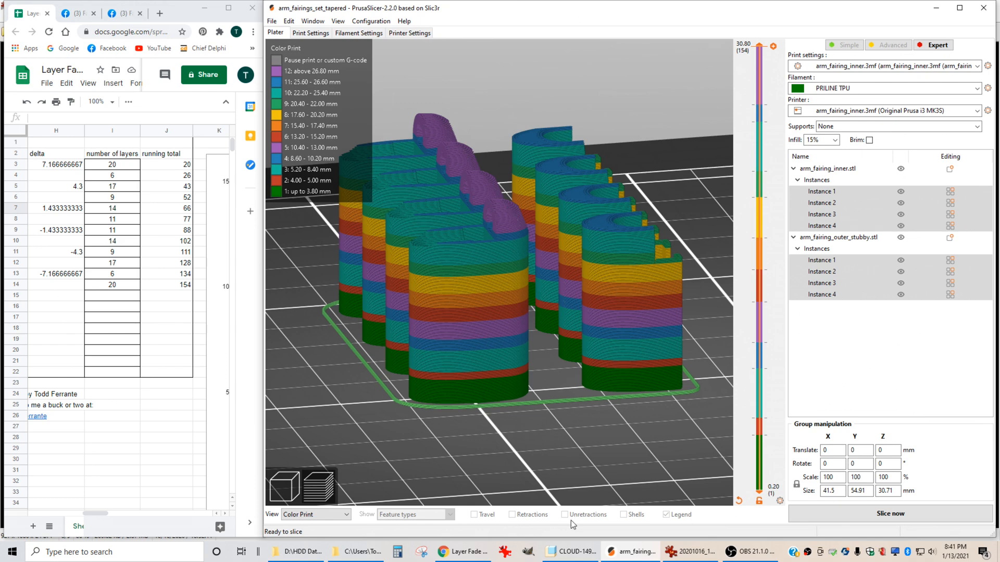
- Switch to the spreadsheet and widen its window to show the whole calculator, from the inputs to the stripe chart
click(129, 442)
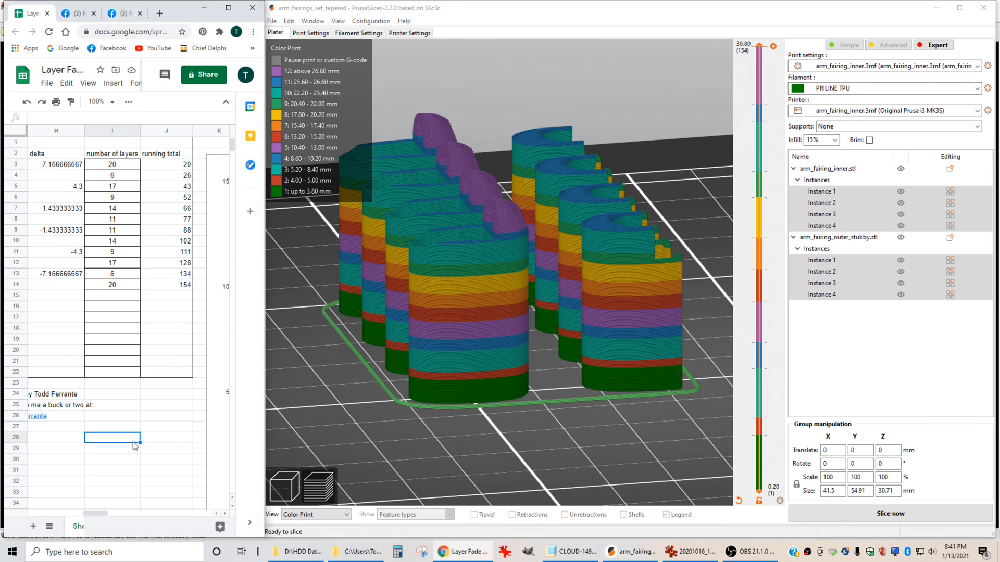
drag(266, 165, 583, 166)
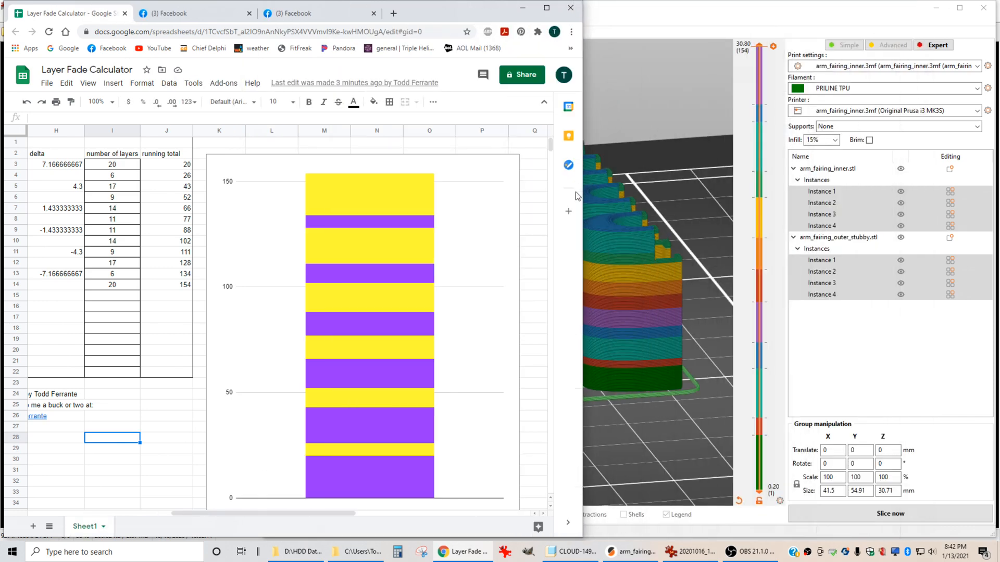
drag(214, 512, 33, 501)
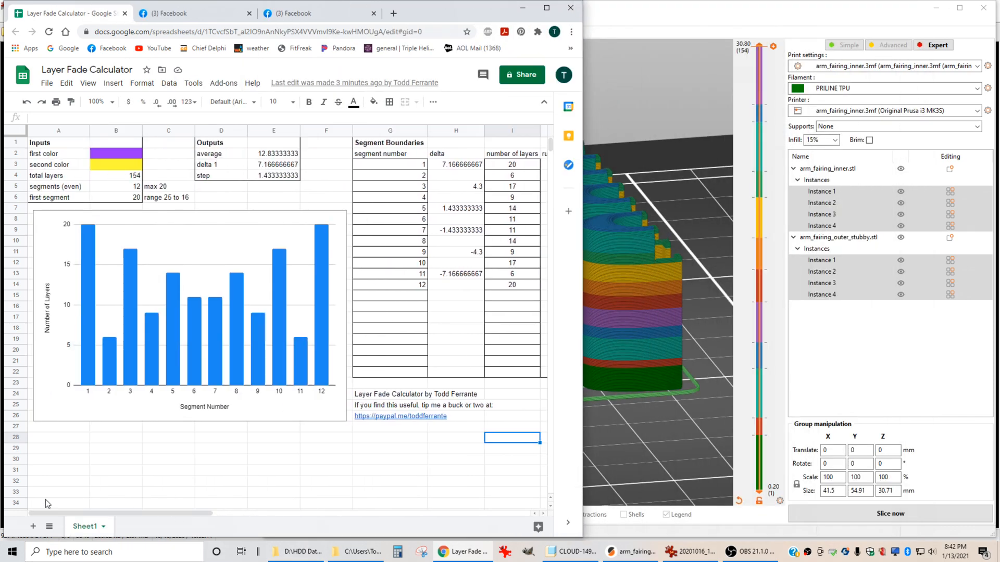
drag(582, 361, 991, 371)
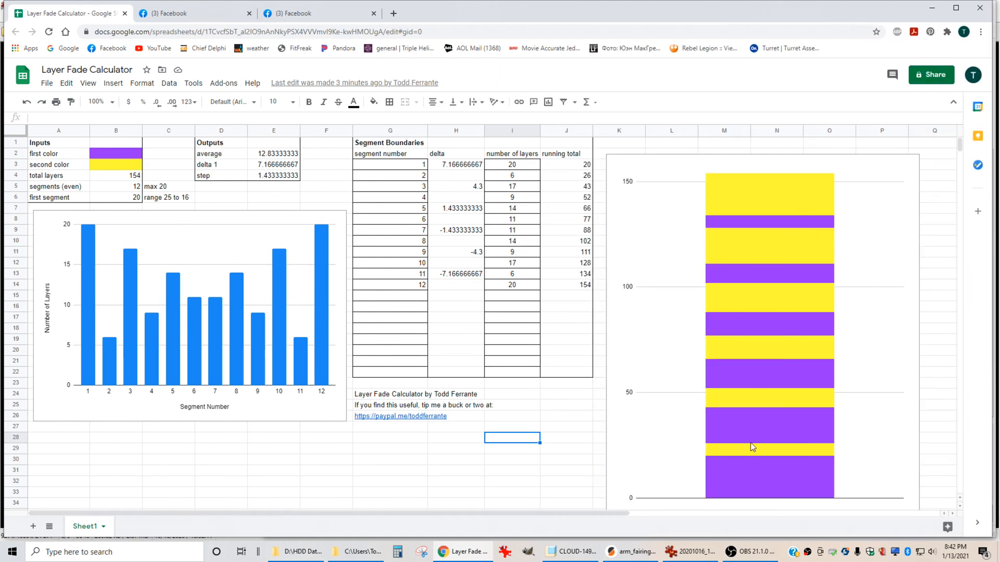
- Maximize PrusaSlicer, slice the fairings and export the G-code as arm_fairings_set_tapered_0.2mm_FLEX_MK3S_1h58m.gcode, replacing the existing file
key(alt+Tab)
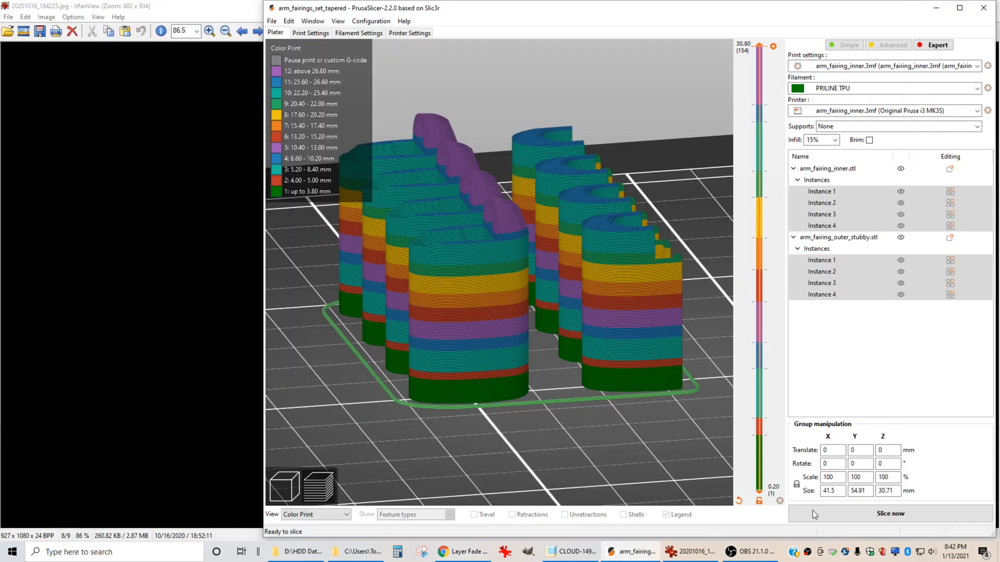
double_click(651, 9)
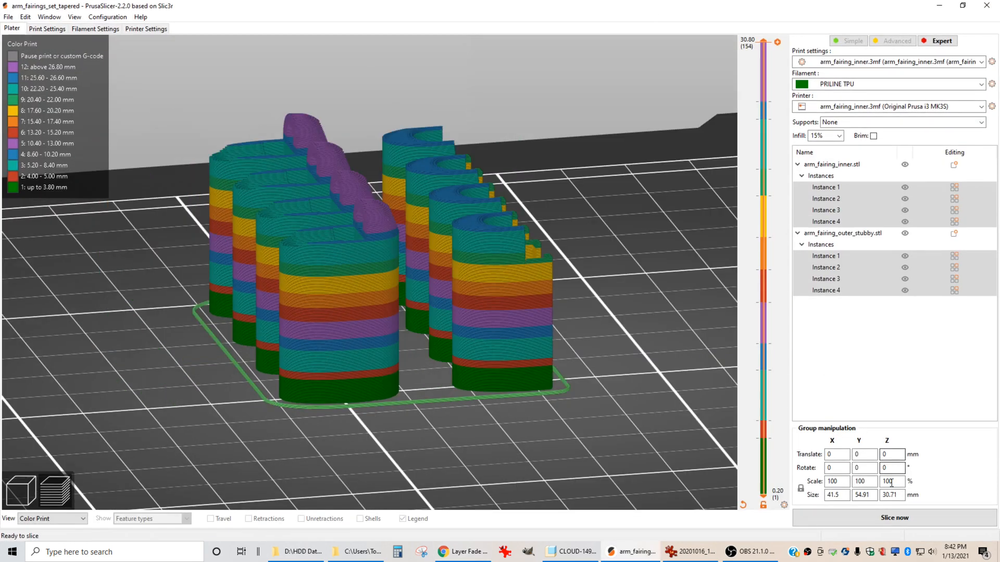
click(885, 517)
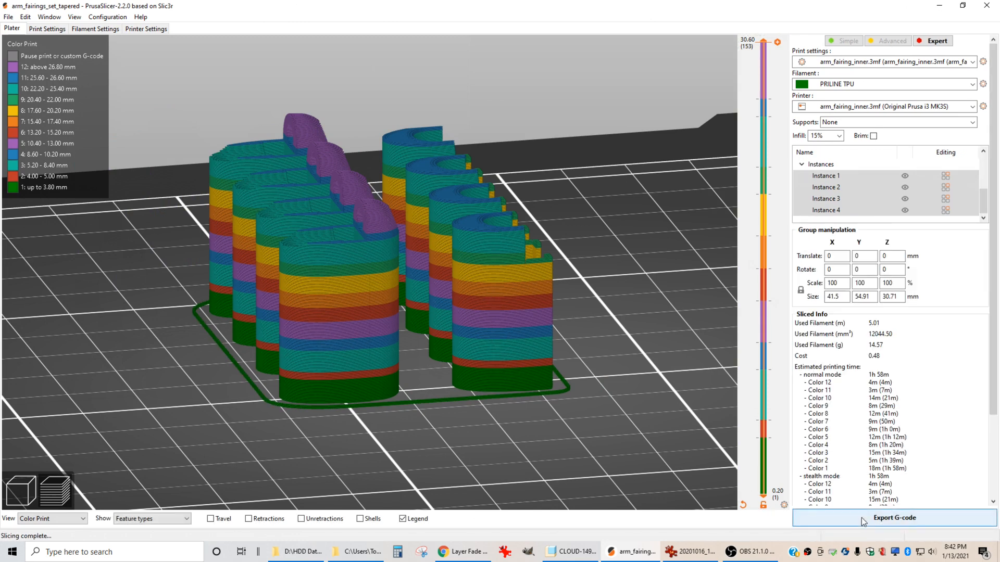
click(894, 521)
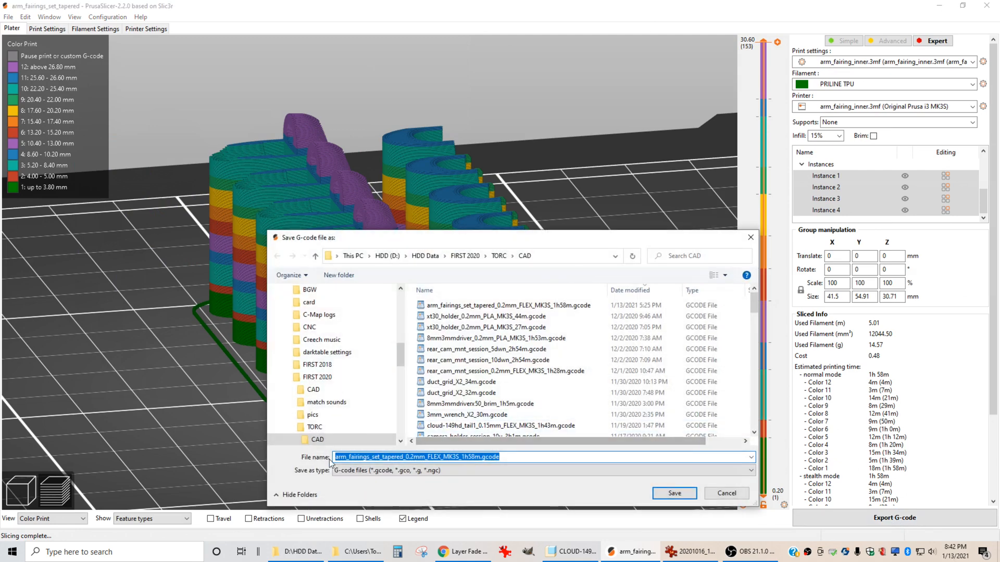
click(661, 497)
click(558, 274)
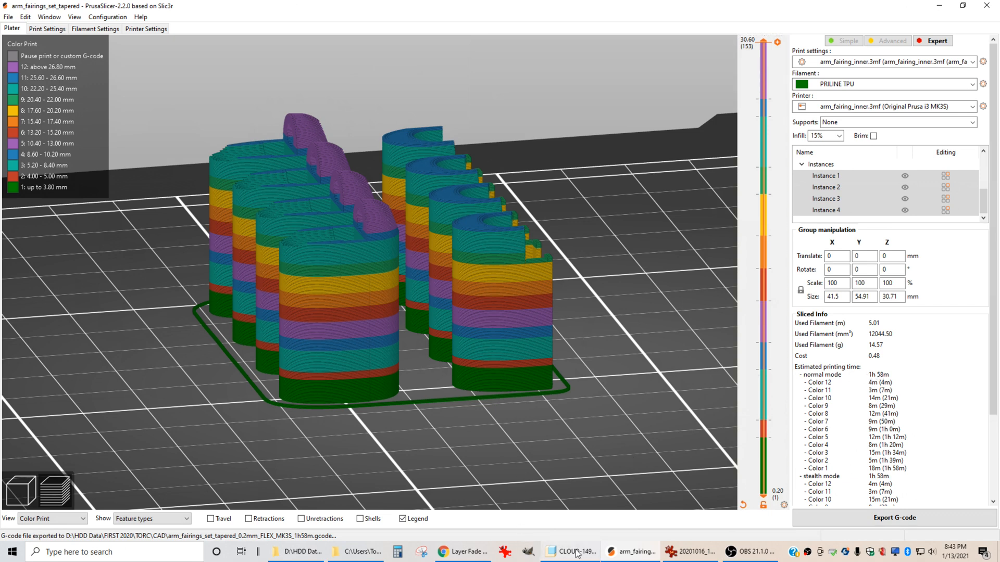
- Review the Layer Fade Calculator spreadsheet once more and return to the banded fairings in PrusaSlicer
click(473, 553)
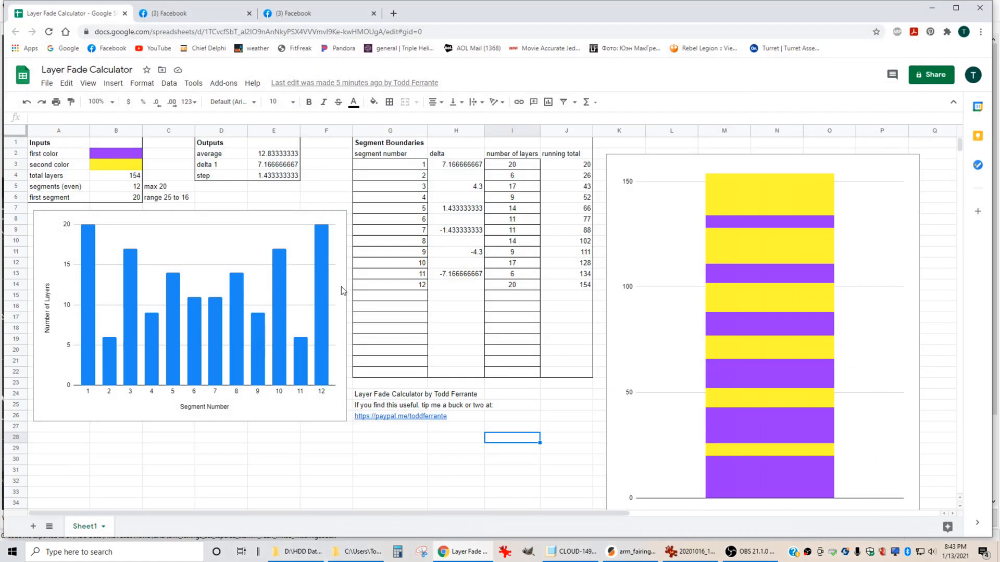
click(632, 552)
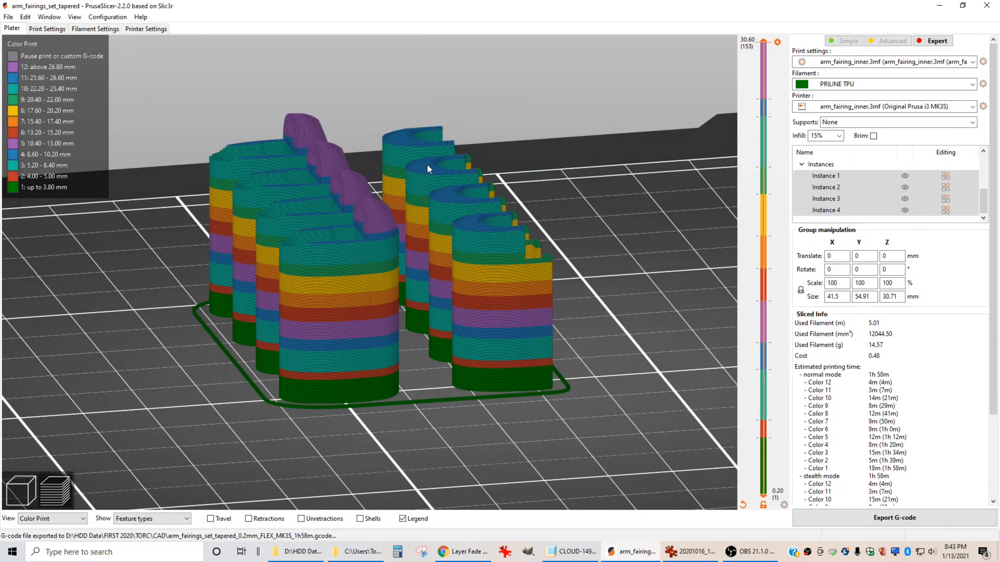